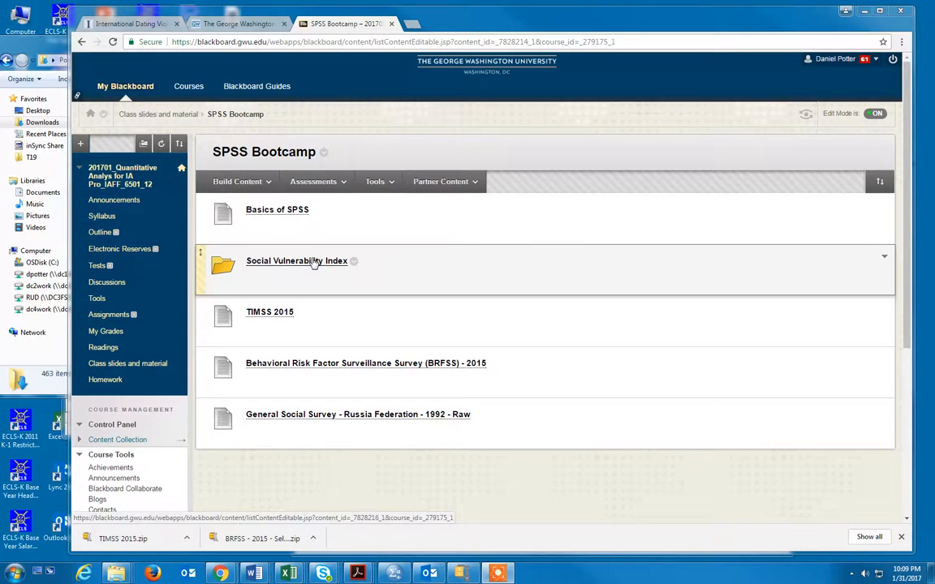
Step: Download the Social Vulnerability Index - 2014 file from the course's Social Vulnerability Index folder and bring up the SPSS Examples folder
left_click(315, 262)
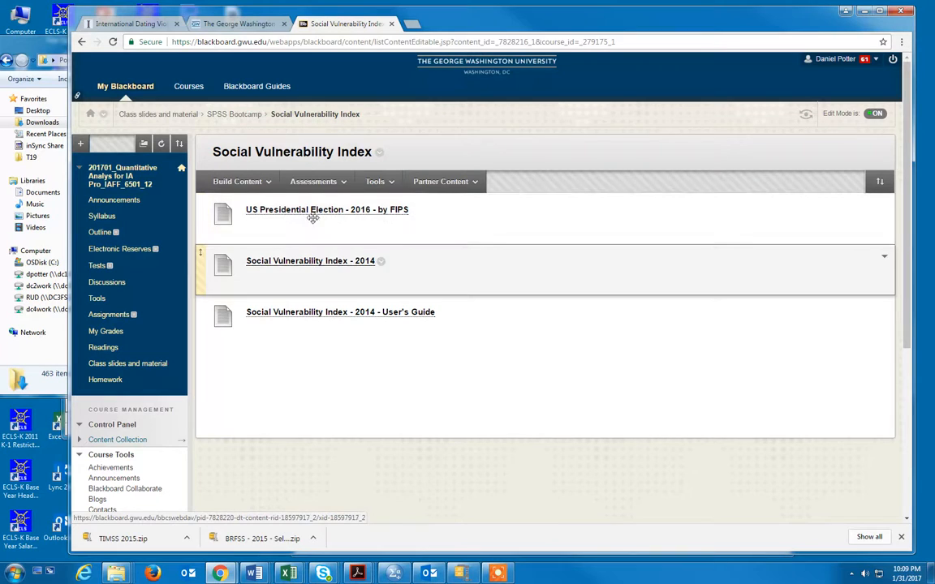
left_click(323, 264)
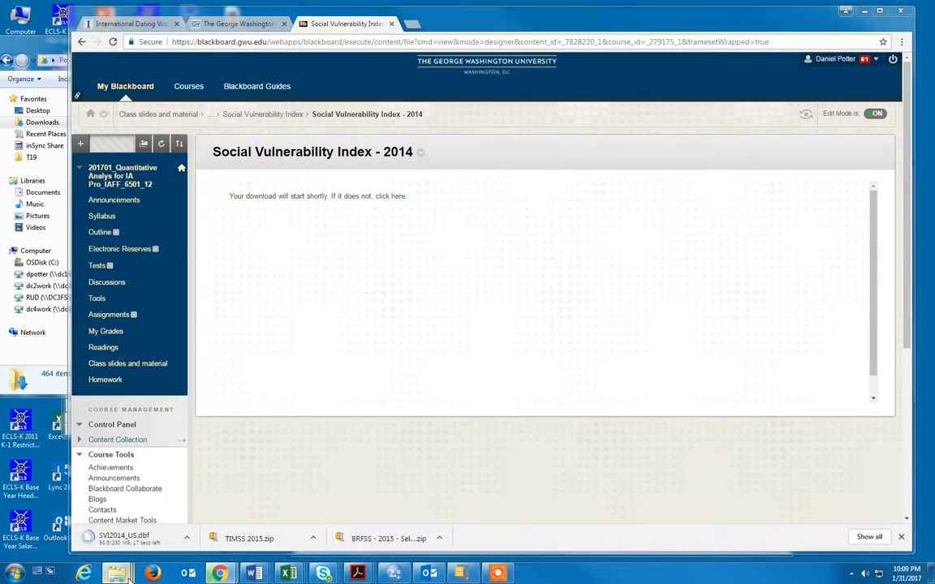
mouse_move(116, 573)
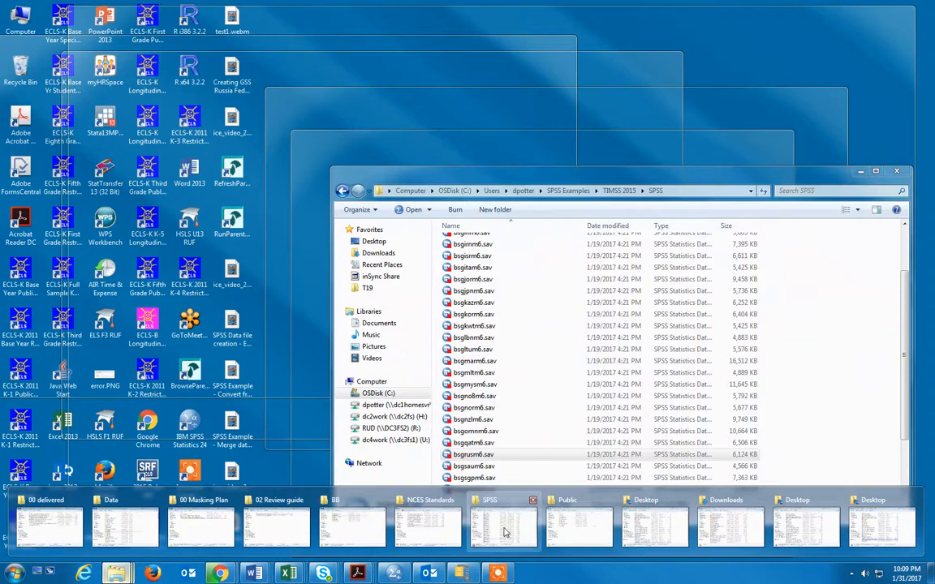
left_click(505, 528)
left_click(564, 191)
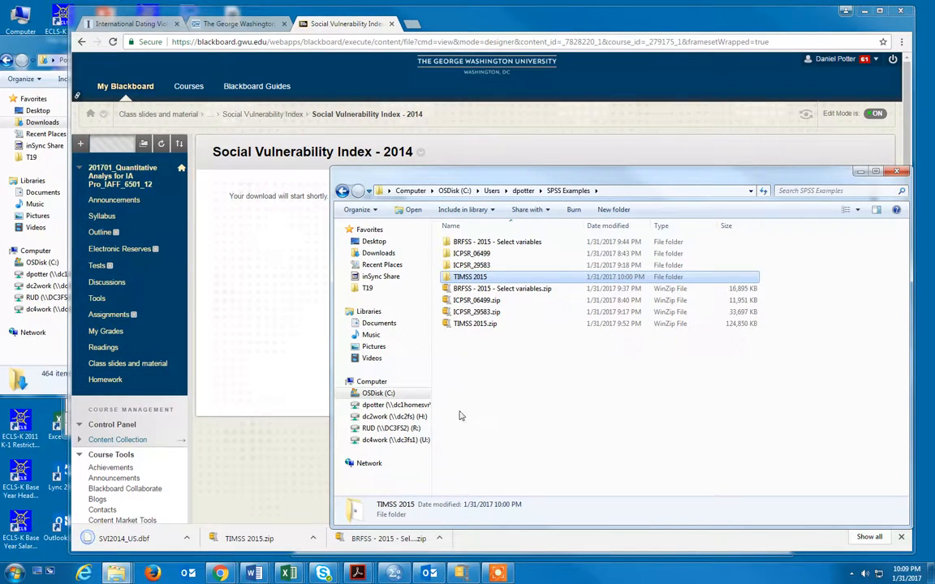
Step: Move the downloaded SVI2014_US.dbf file from the Downloads folder into the SPSS Examples folder
left_click(116, 573)
left_click(720, 522)
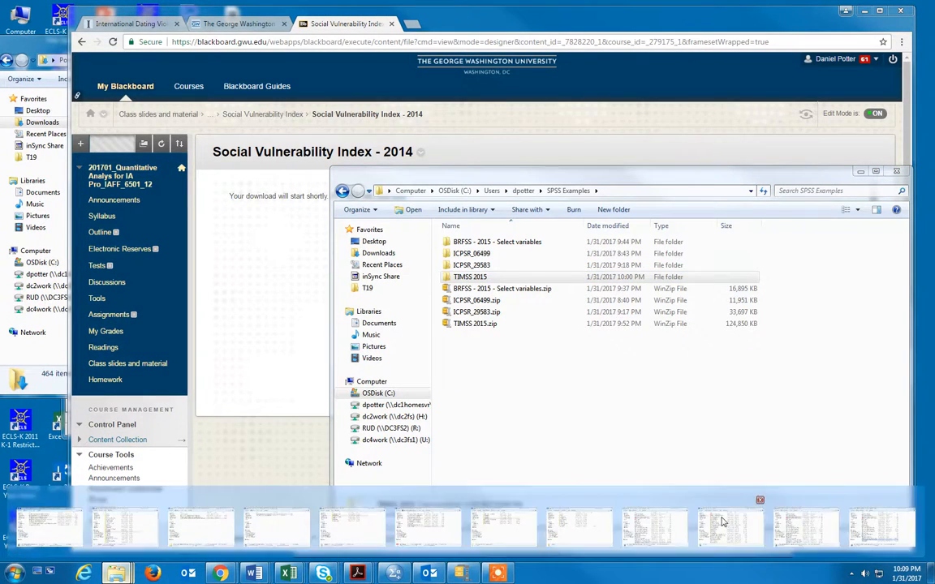
left_click(281, 96)
left_click(280, 96)
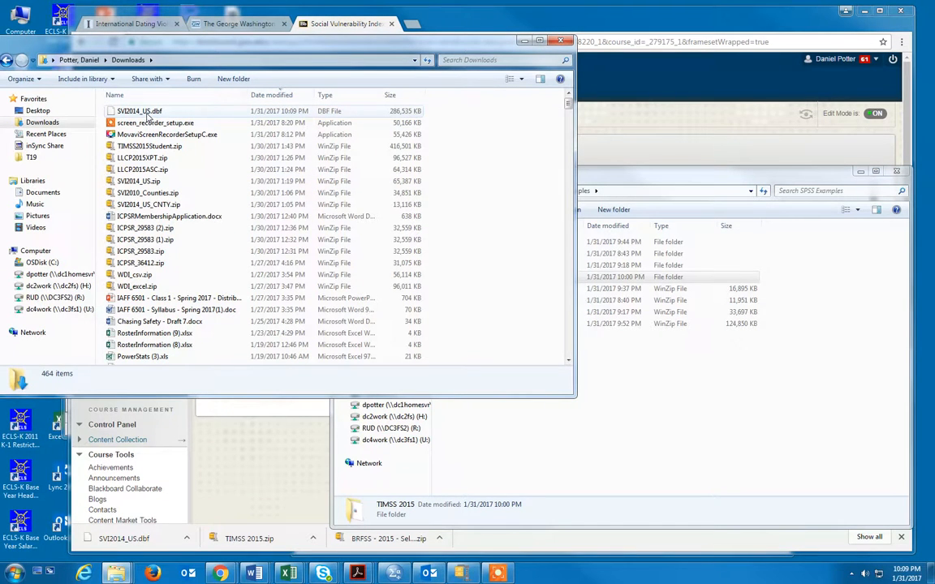
left_click_drag(149, 118, 690, 450)
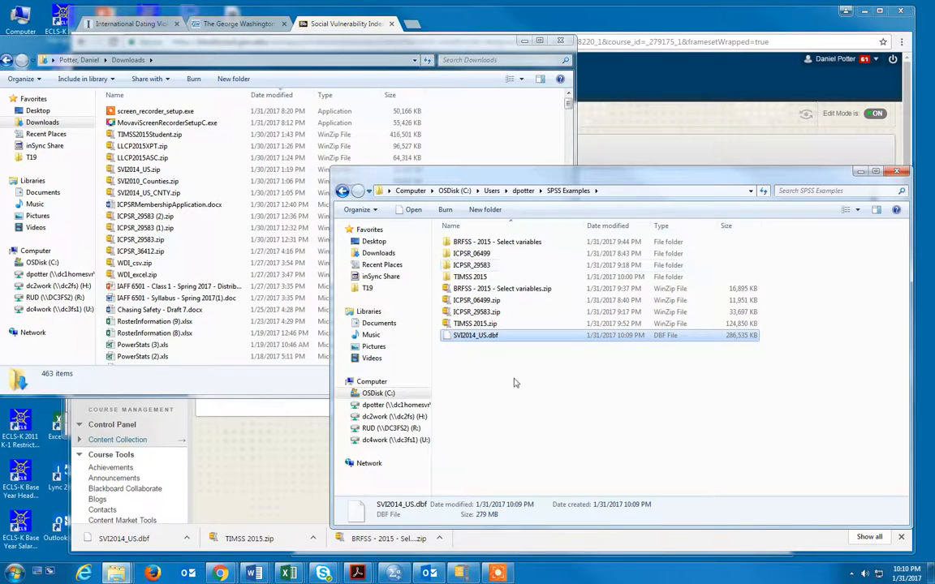
Step: Return to the course's Social Vulnerability Index folder and download the US Presidential Election - 2016 - by FIPS file
left_click(585, 113)
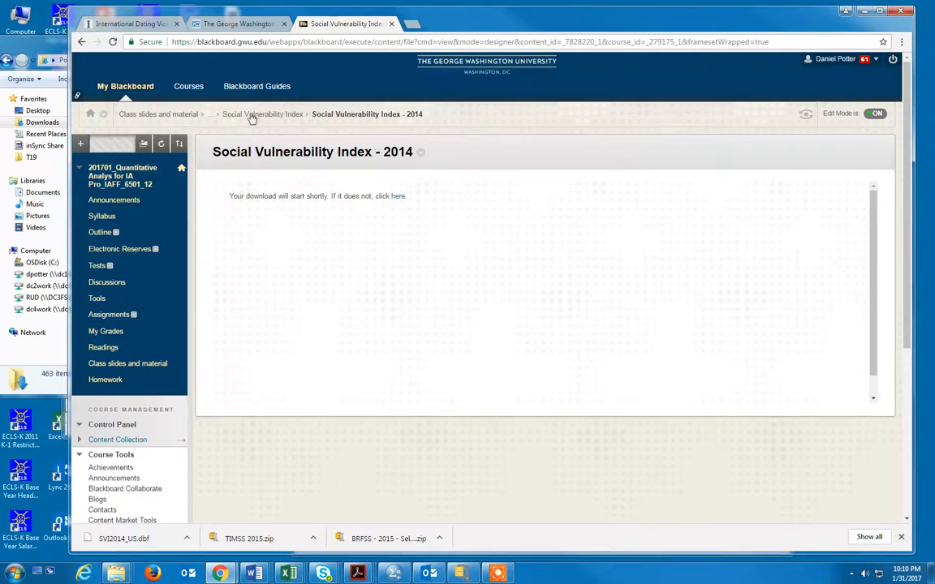
left_click(283, 115)
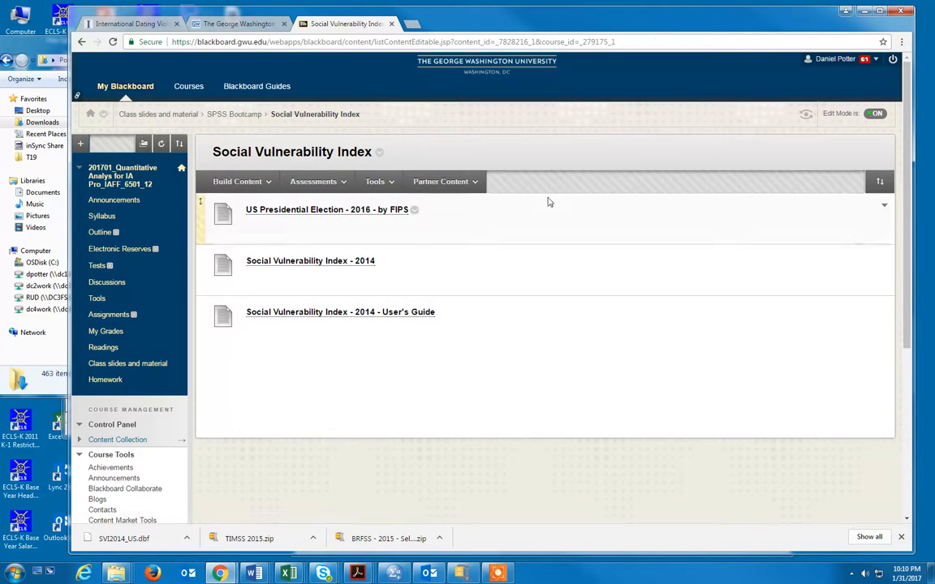
left_click(308, 211)
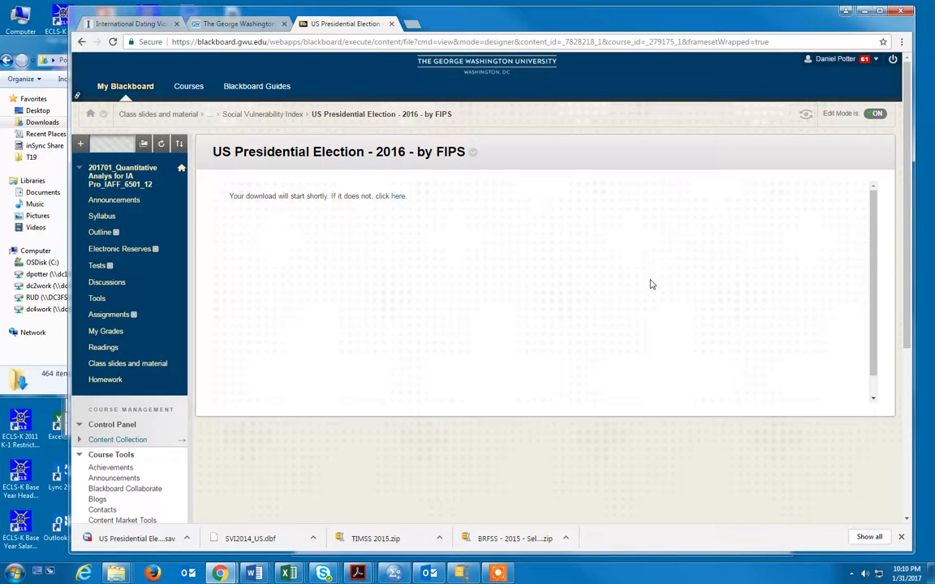
Step: Move the downloaded US Presidential Election - 2016 - by FIPS file into SPSS Examples and widen that folder's Name column
left_click(865, 11)
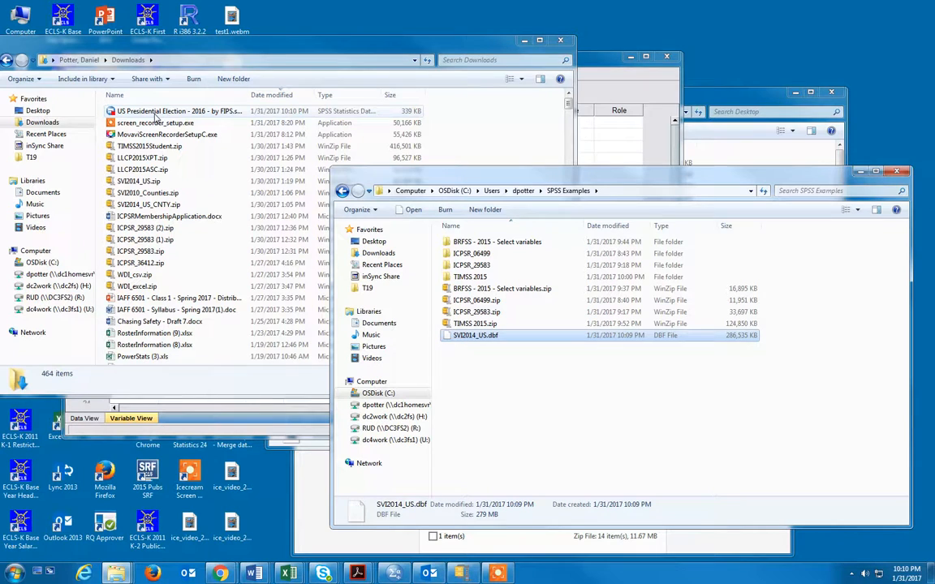
left_click_drag(156, 117, 518, 398)
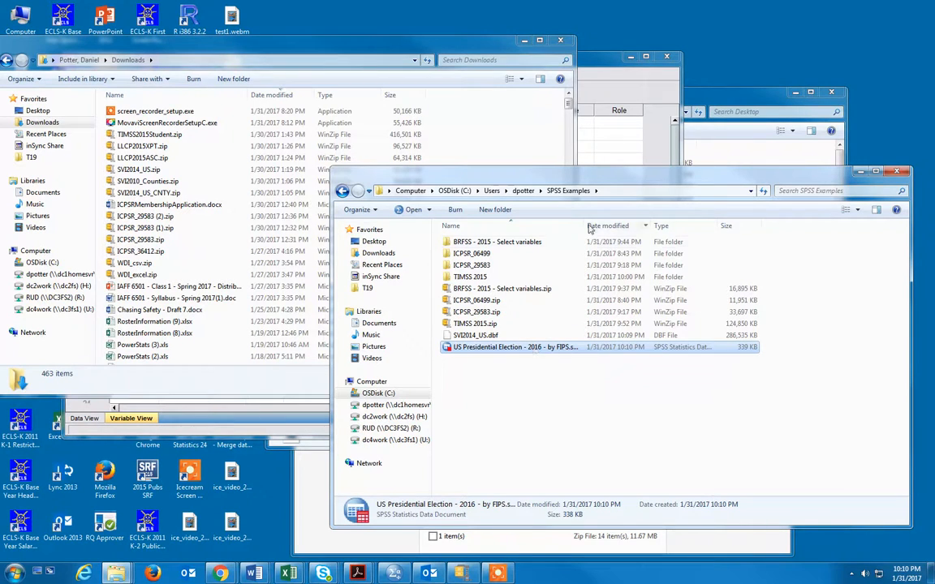
left_click_drag(583, 224, 639, 224)
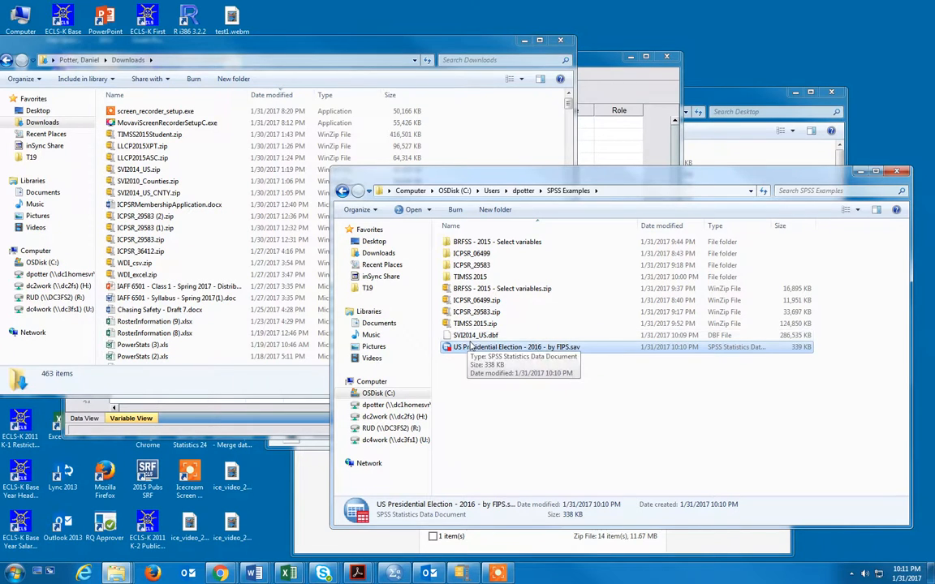
Step: Switch to the empty SPSS Statistics Data Editor and reposition its window beside the SPSS Examples folder
left_click(594, 64)
left_click_drag(594, 64, 568, 31)
left_click(762, 176)
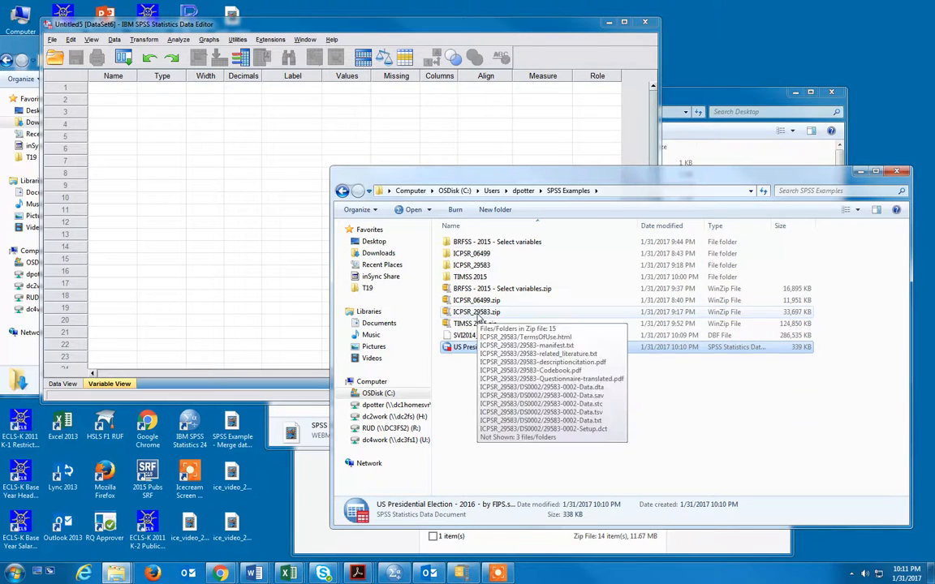
left_click(351, 30)
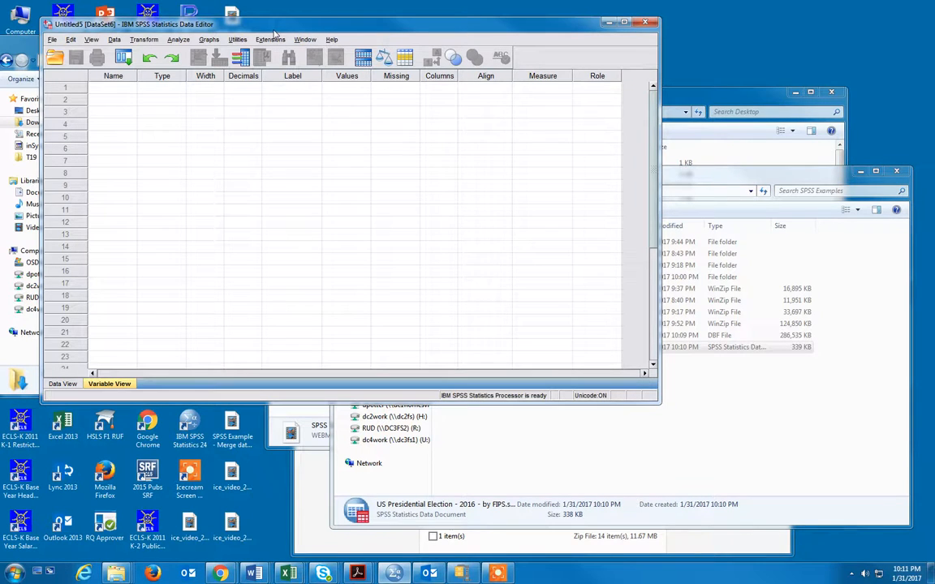
left_click(52, 40)
mouse_move(167, 65)
left_click(197, 68)
key("Escape")
Step: Start opening a data file and browse the C: drive's user folder to the SPSS Examples folder
left_click(51, 39)
mouse_move(81, 66)
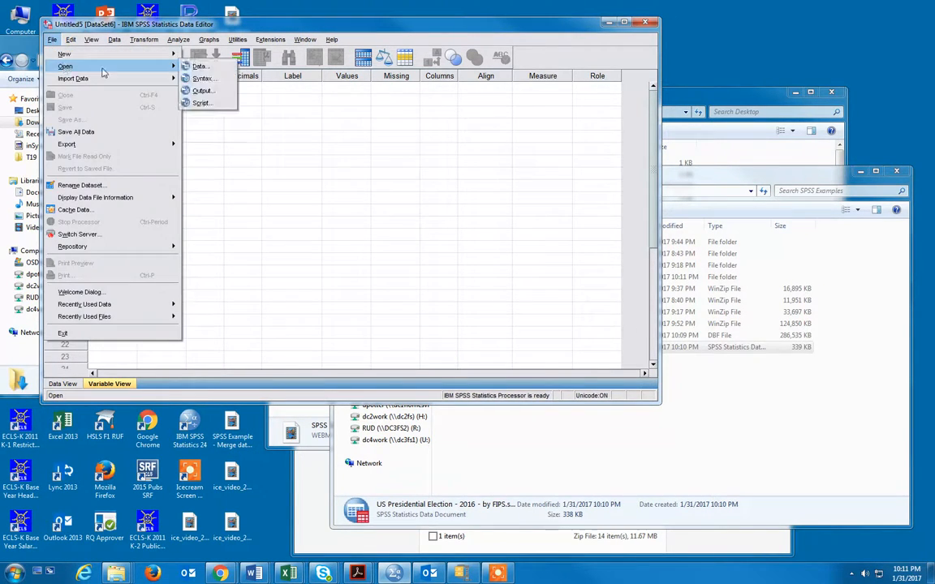
left_click(191, 67)
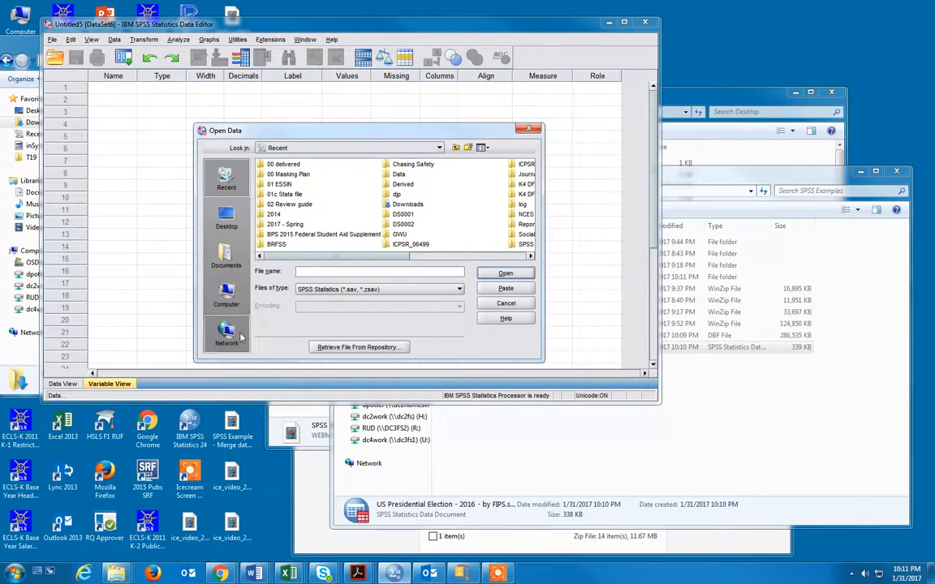
left_click(226, 296)
double_click(281, 164)
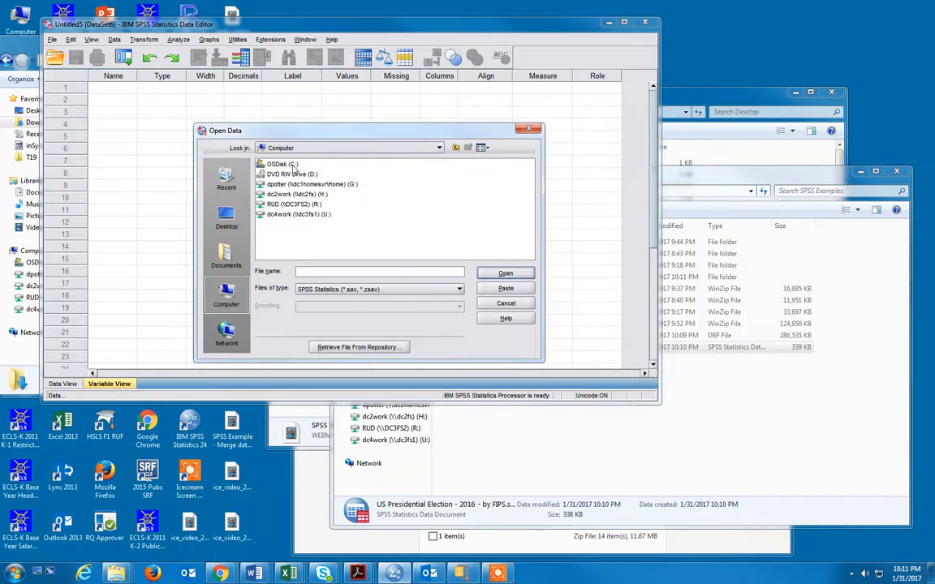
double_click(339, 184)
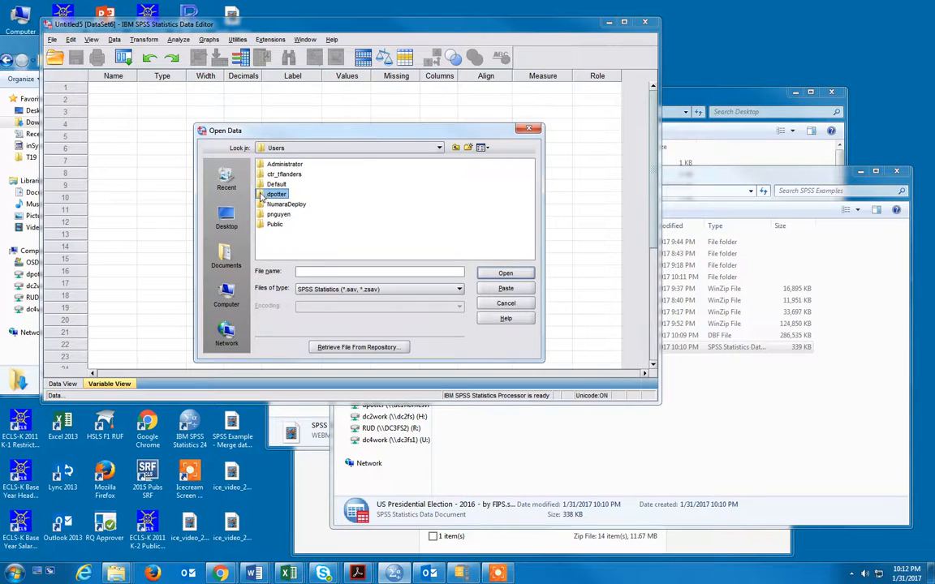
double_click(274, 195)
double_click(370, 215)
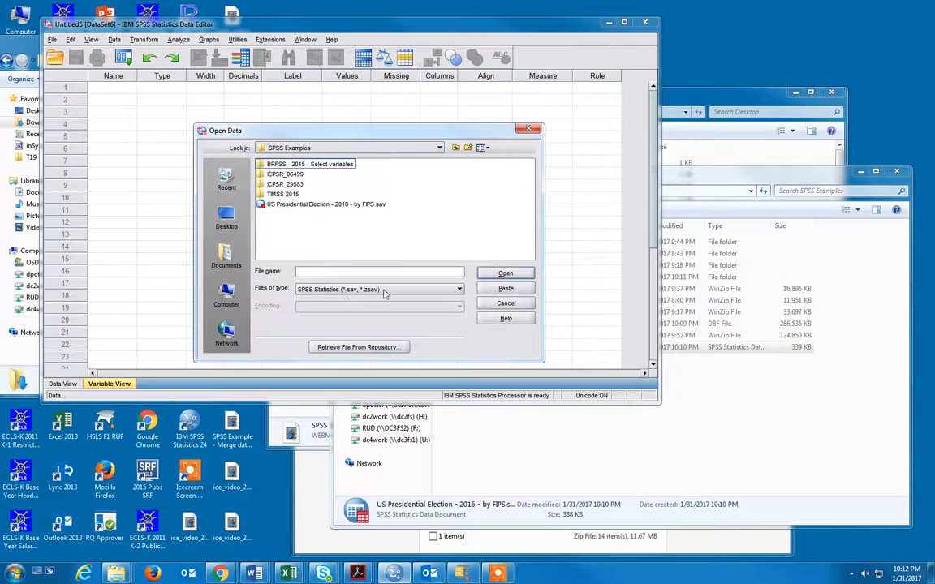
Step: Set the file type to dBase (*.dbf) and open SVI2014_US.dbf
left_click(460, 291)
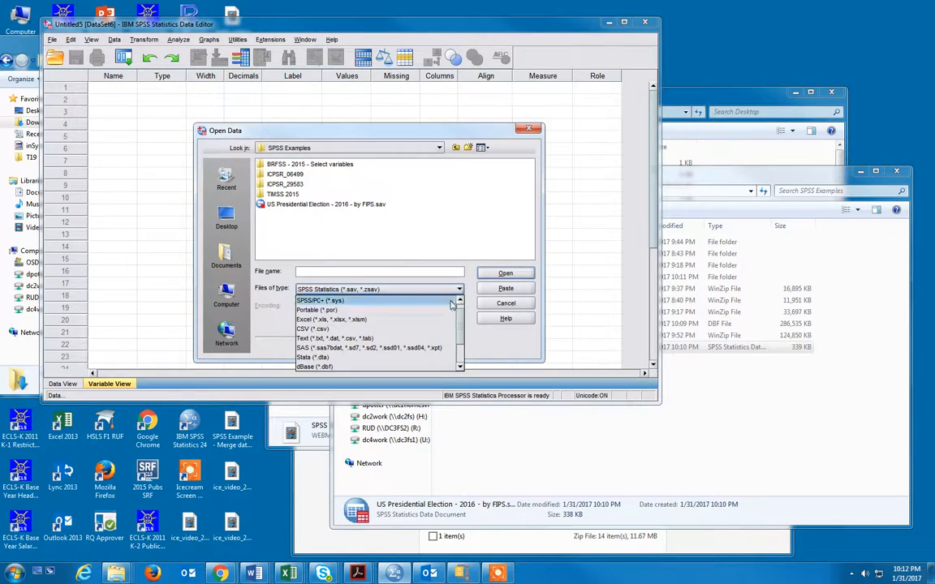
scroll(433, 331, "down", 1)
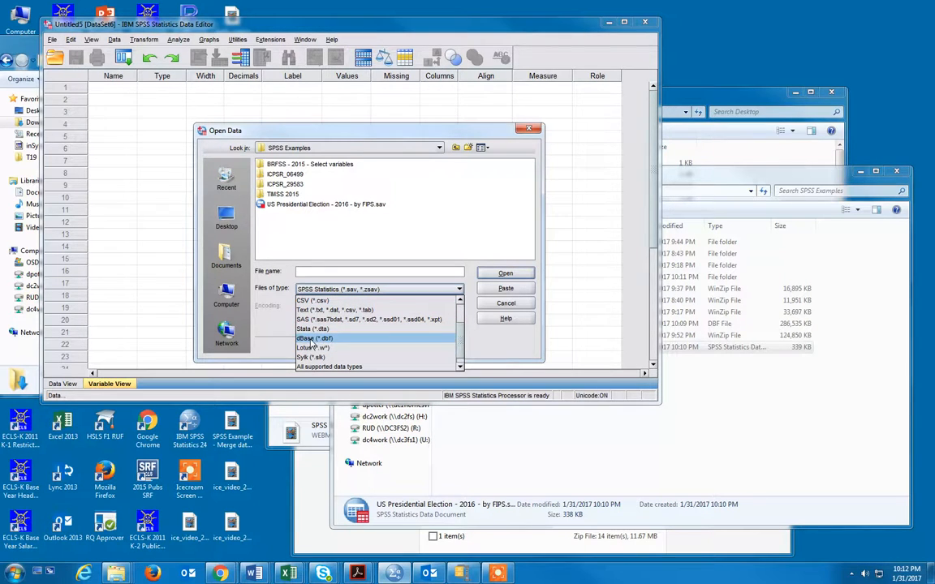
left_click(331, 342)
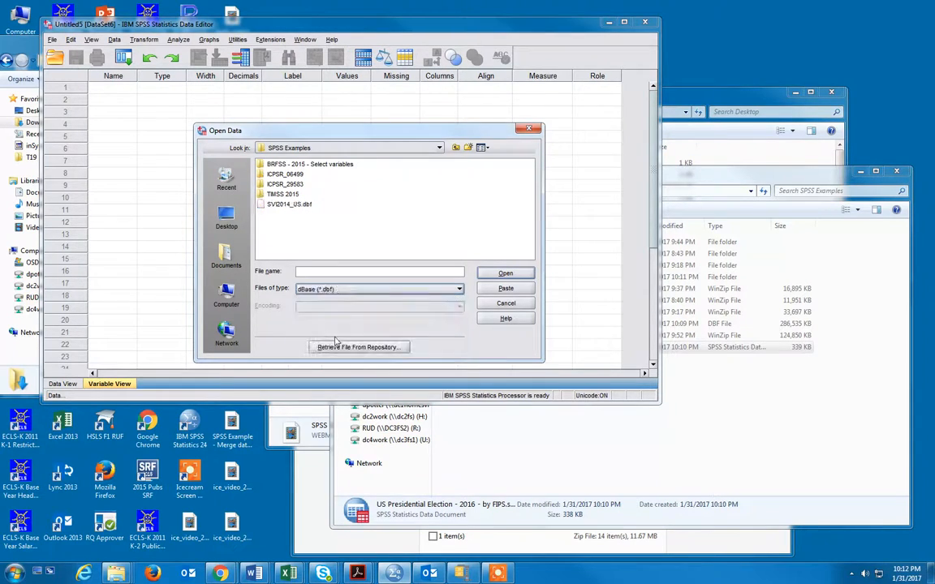
double_click(280, 208)
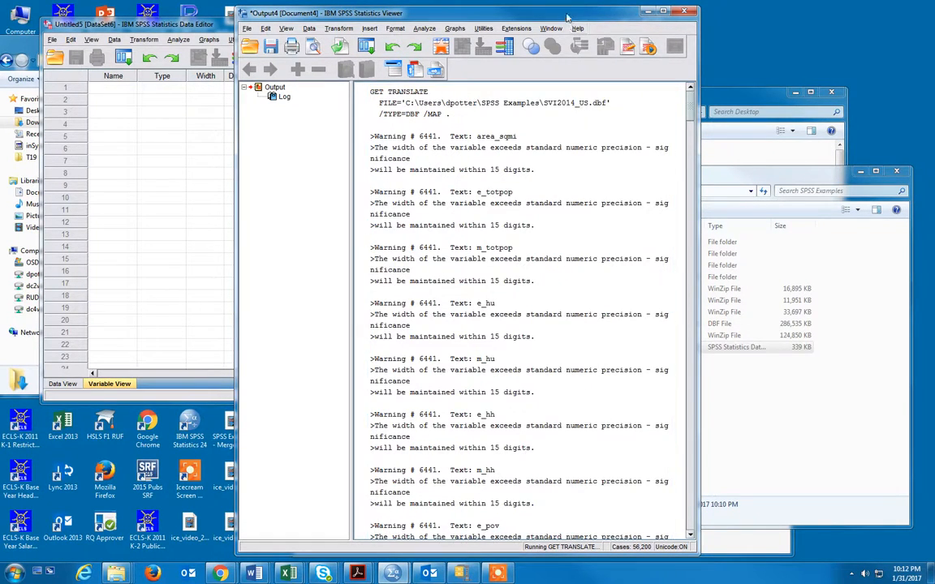
Step: Move the output viewer aside, bring the imported dataset forward and look across its data columns
left_click_drag(748, 8, 800, 8)
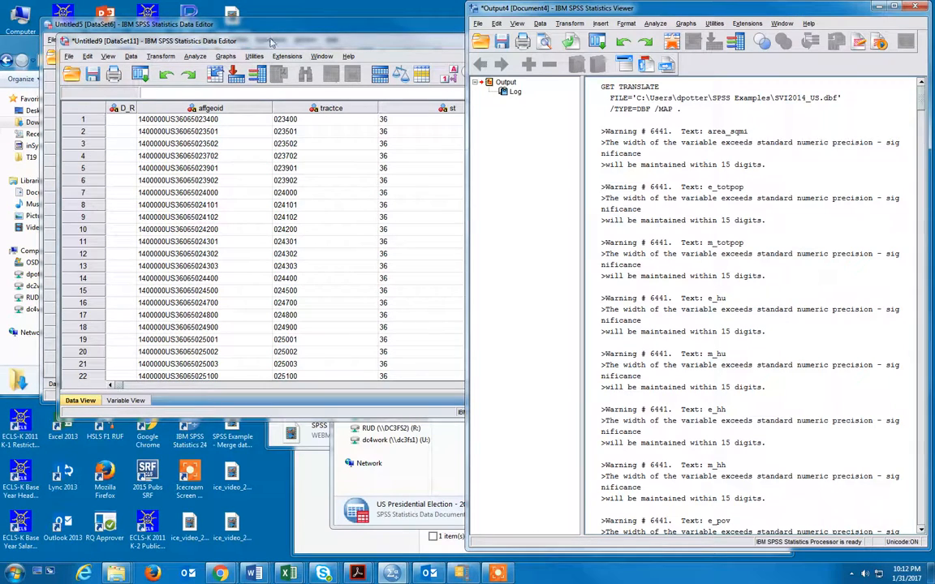
left_click(272, 42)
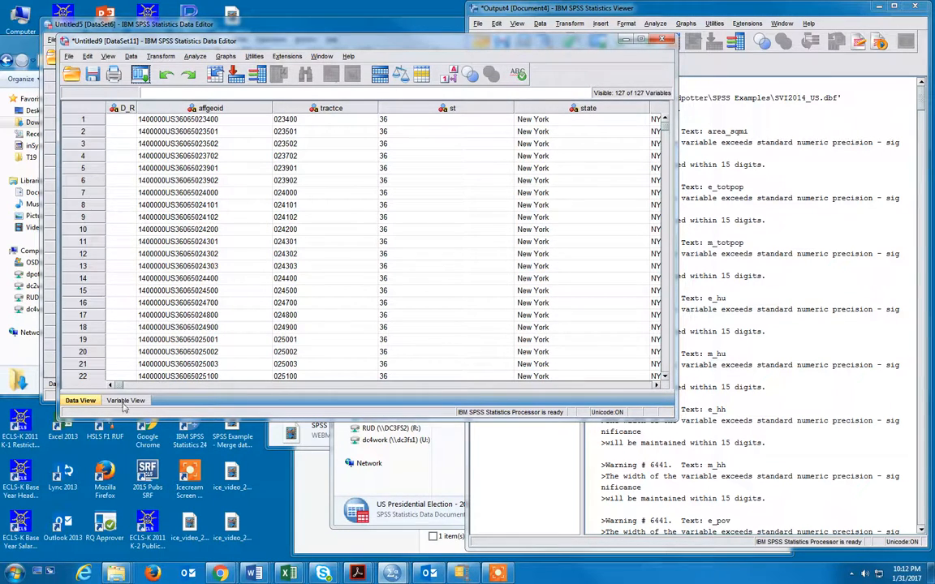
left_click_drag(113, 386, 171, 389)
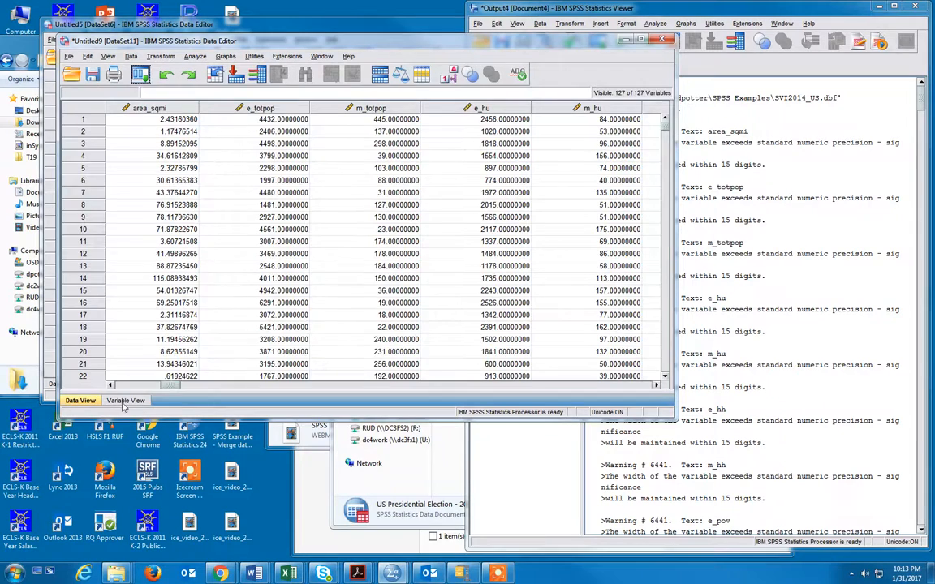
Step: Review the names and types of the imported variables in Variable View and return to the data values
left_click(125, 401)
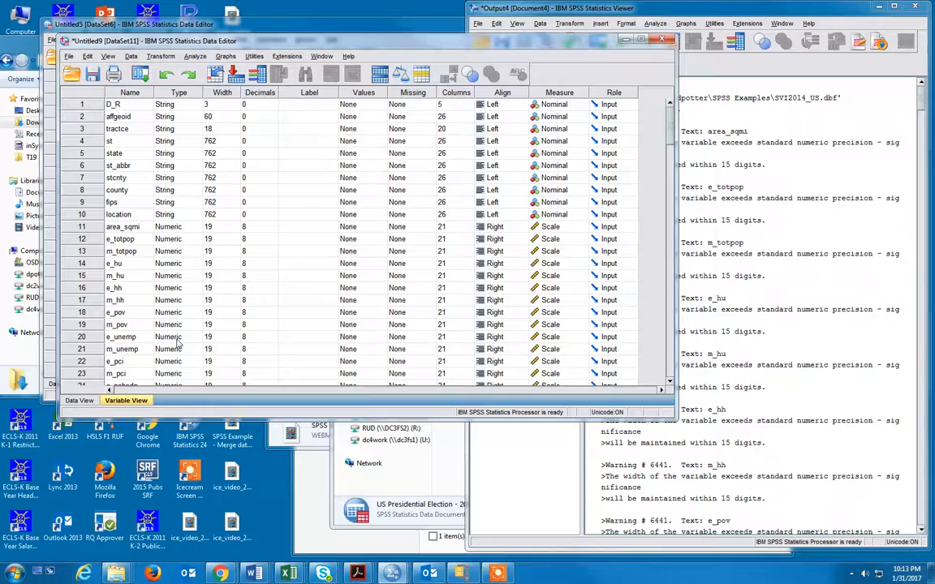
scroll(187, 340, "down", 3)
scroll(194, 337, "down", 4)
scroll(191, 335, "down", 1)
scroll(193, 337, "down", 3)
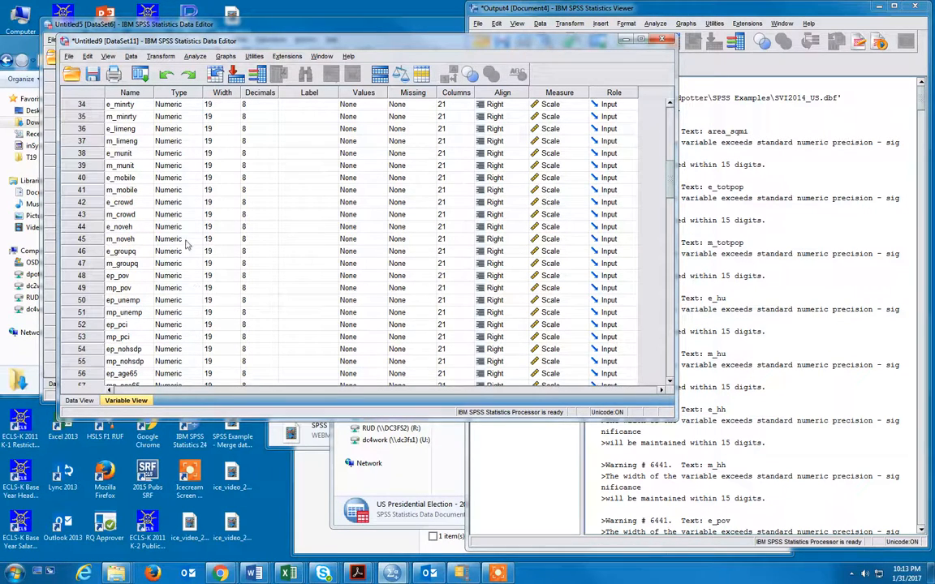
left_click(79, 400)
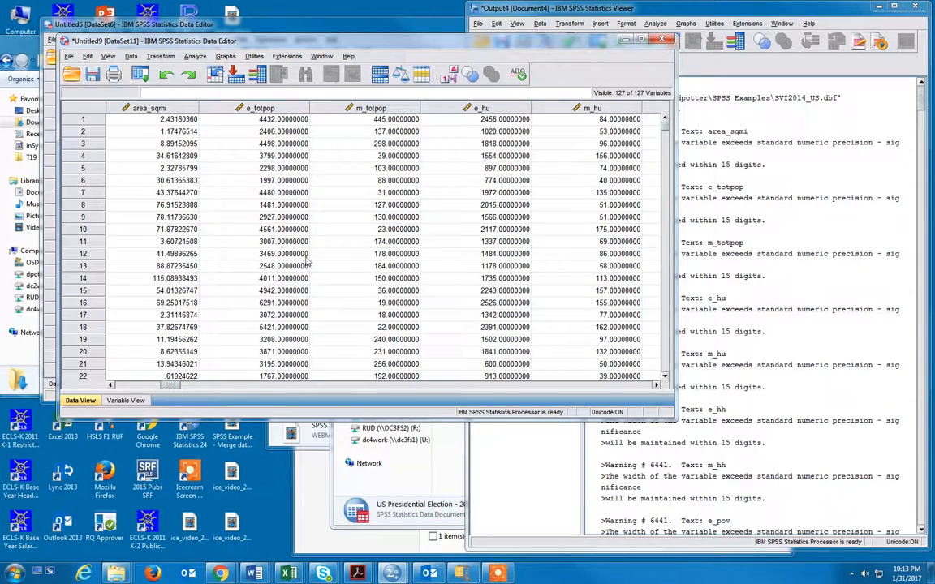
Step: Widen the Label column in Variable View, check the variables for labels and move the dataset window aside
left_click(126, 400)
left_click_drag(333, 93, 496, 93)
scroll(404, 113, "up", 11)
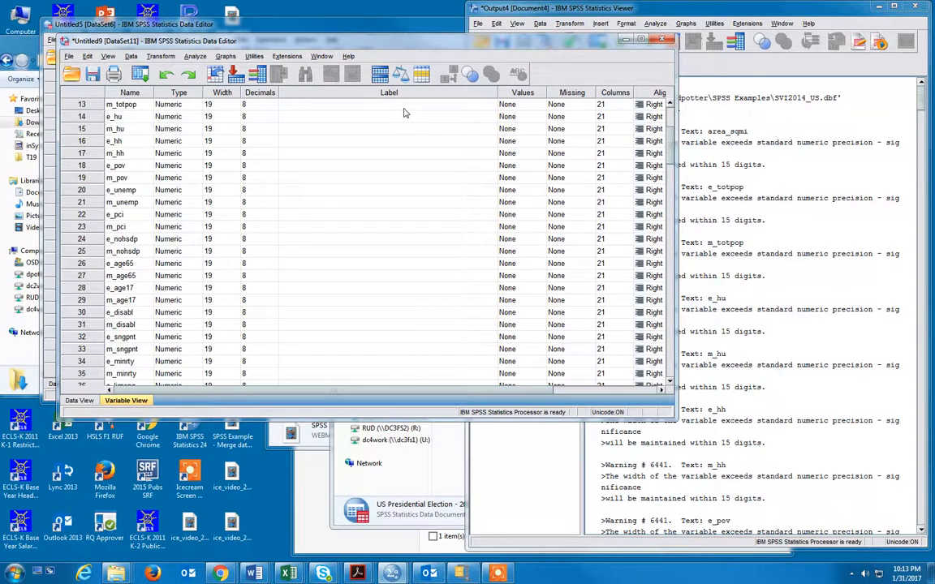
scroll(398, 122, "down", 15)
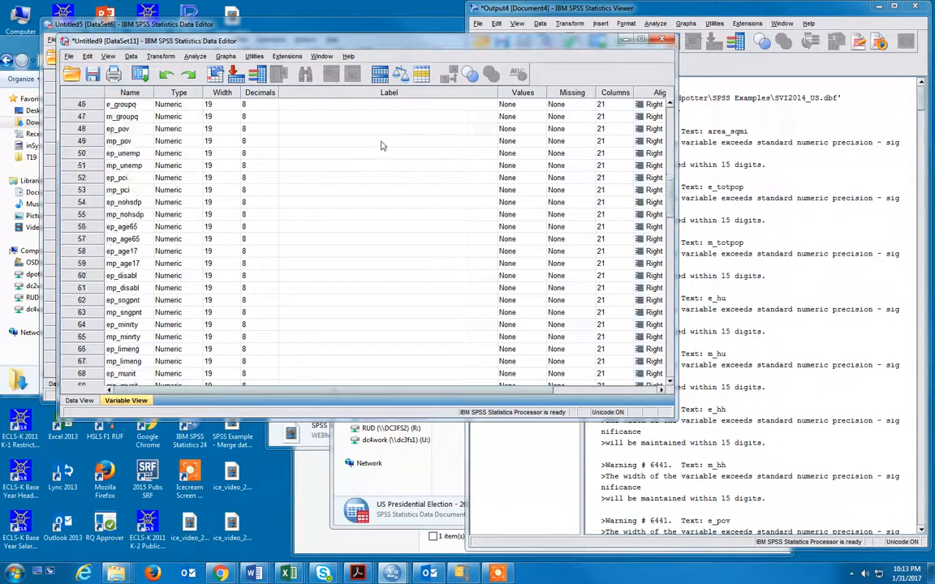
scroll(378, 178, "down", 20)
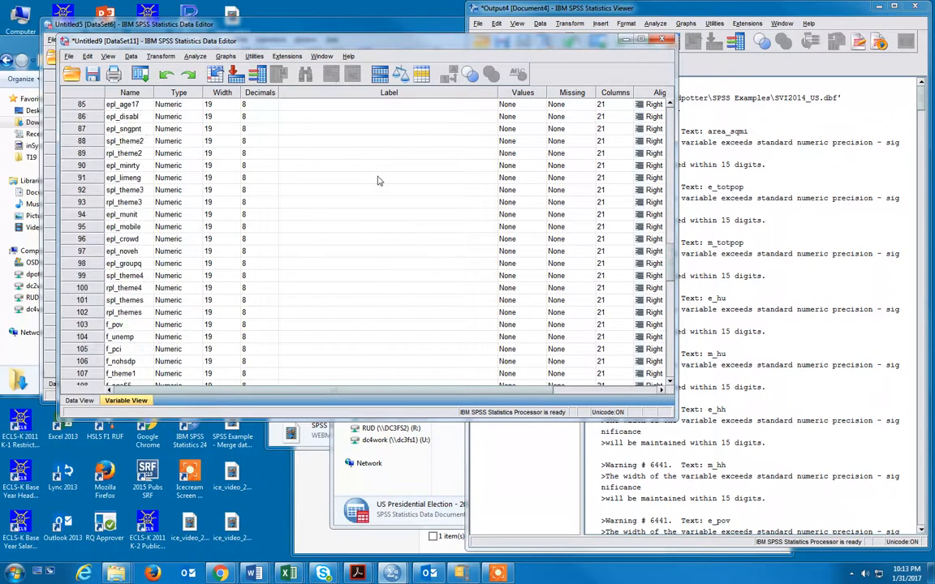
scroll(377, 181, "up", 2)
scroll(379, 175, "up", 20)
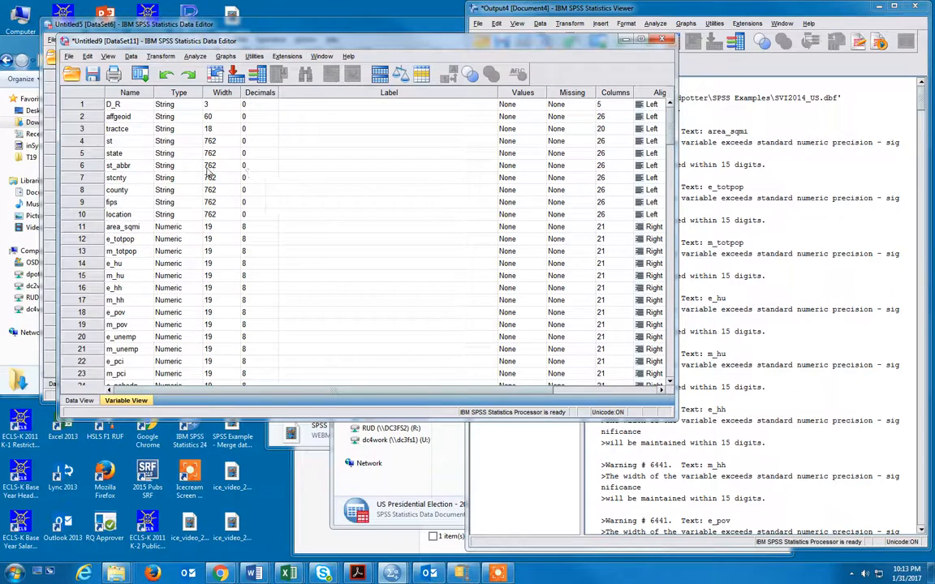
left_click_drag(217, 38, 418, 33)
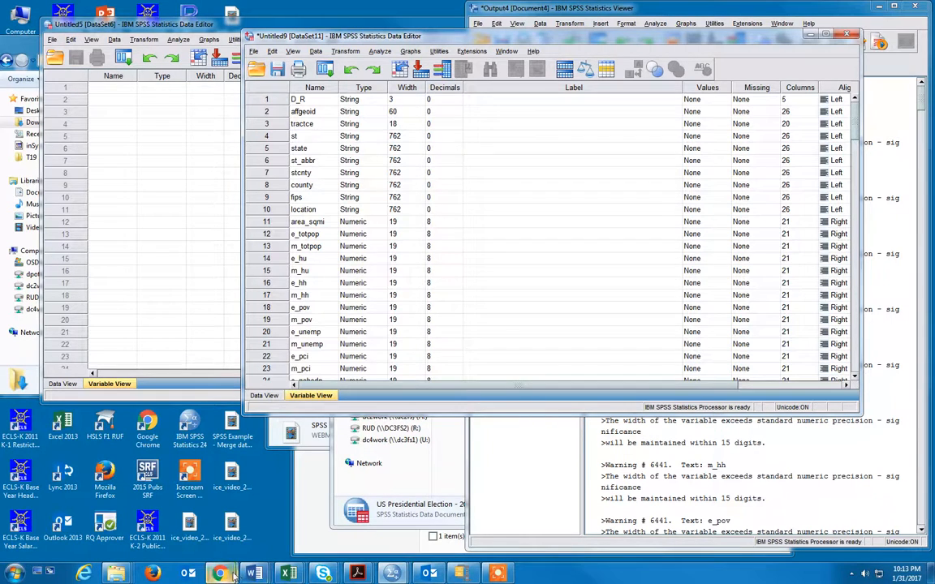
Step: Switch to Chrome, open the Social Vulnerability Index - 2014 - User's Guide from the course's Social Vulnerability Index folder and start downloading it
mouse_move(220, 573)
left_click(288, 532)
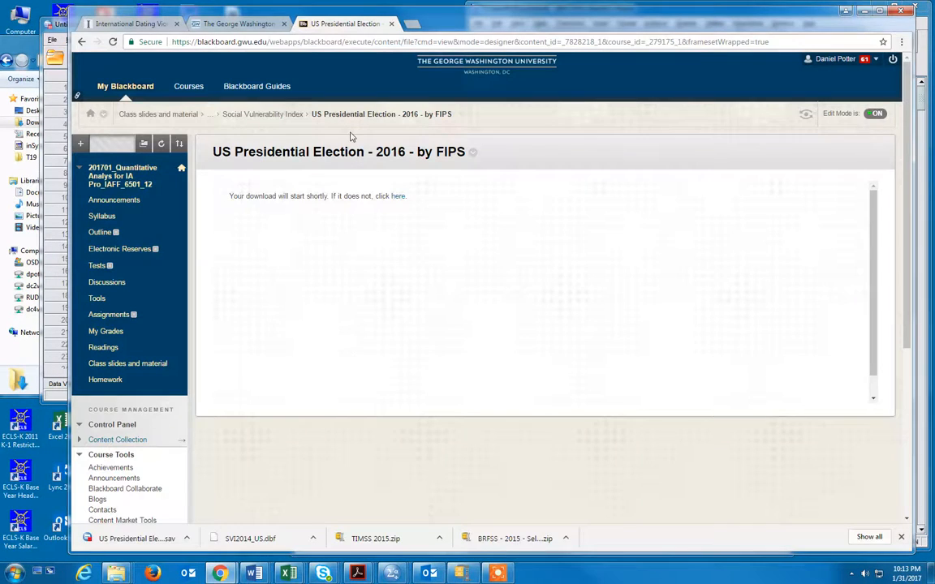
left_click(291, 115)
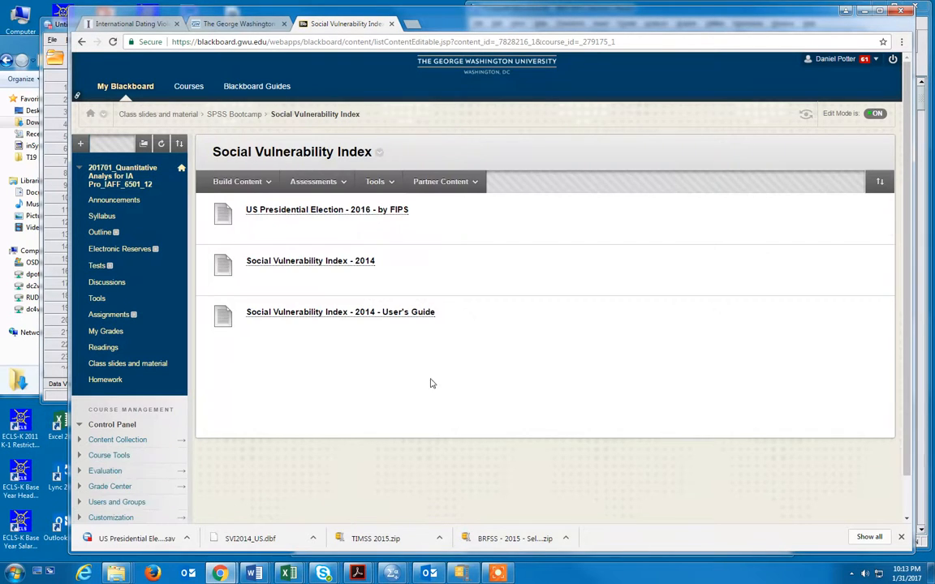
left_click(369, 316)
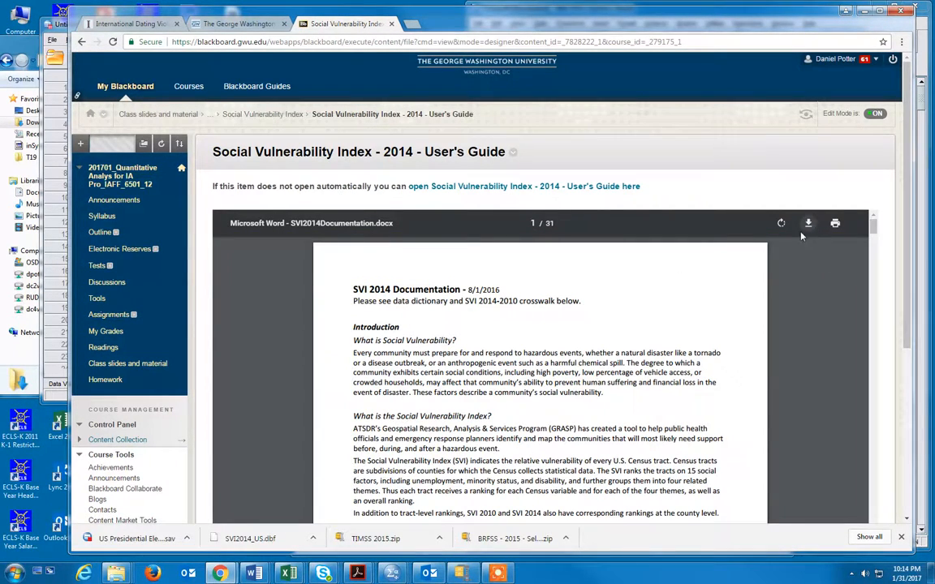
left_click(808, 224)
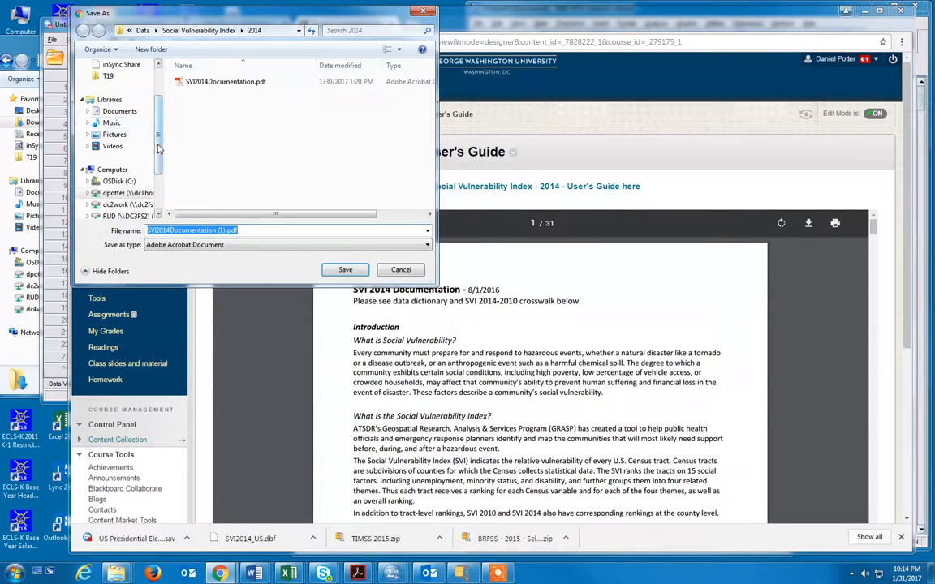
Step: Set the download location to the SPSS Examples folder in the user's profile folder under Users on the C: drive
scroll(160, 165, "down", 1)
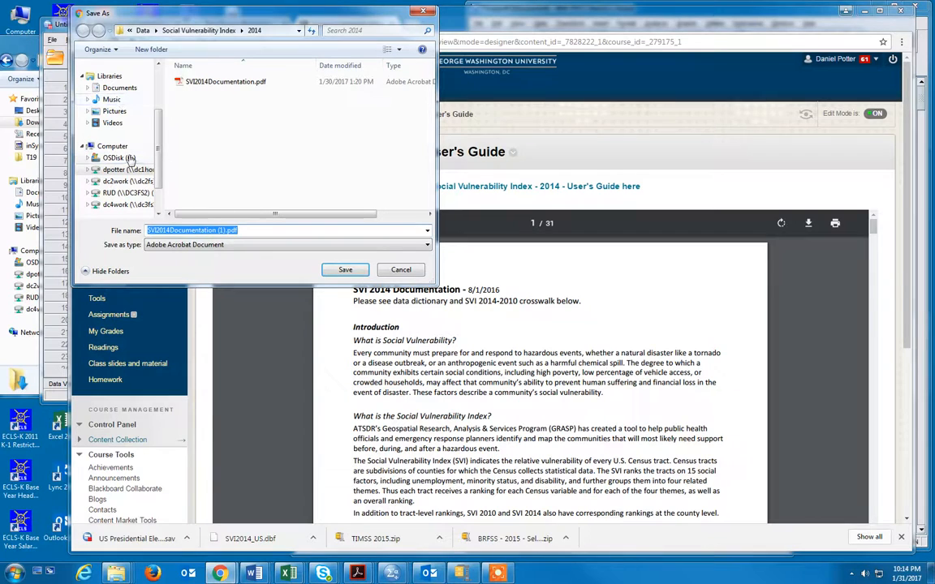
left_click(122, 157)
scroll(243, 130, "down", 1)
left_click(199, 168)
double_click(199, 168)
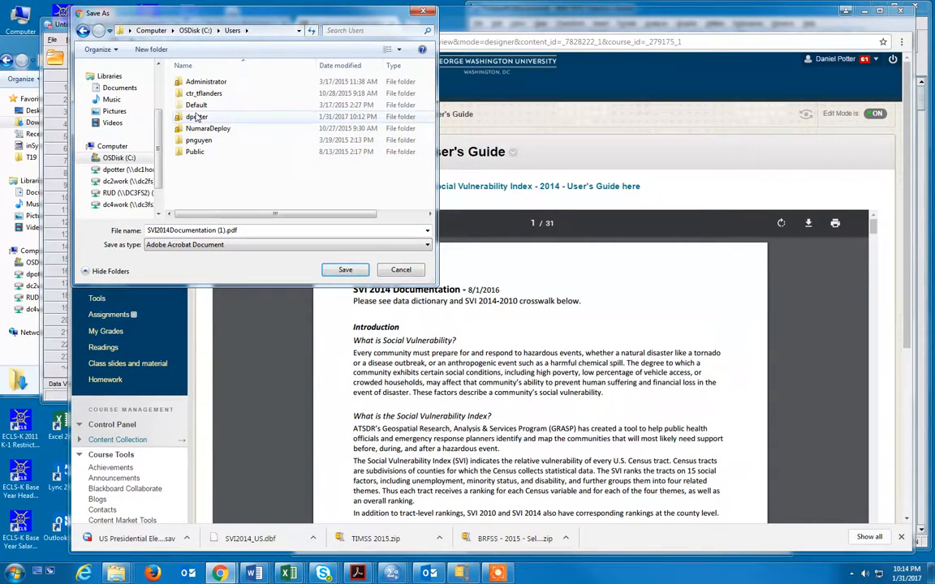
left_click(193, 119)
double_click(193, 119)
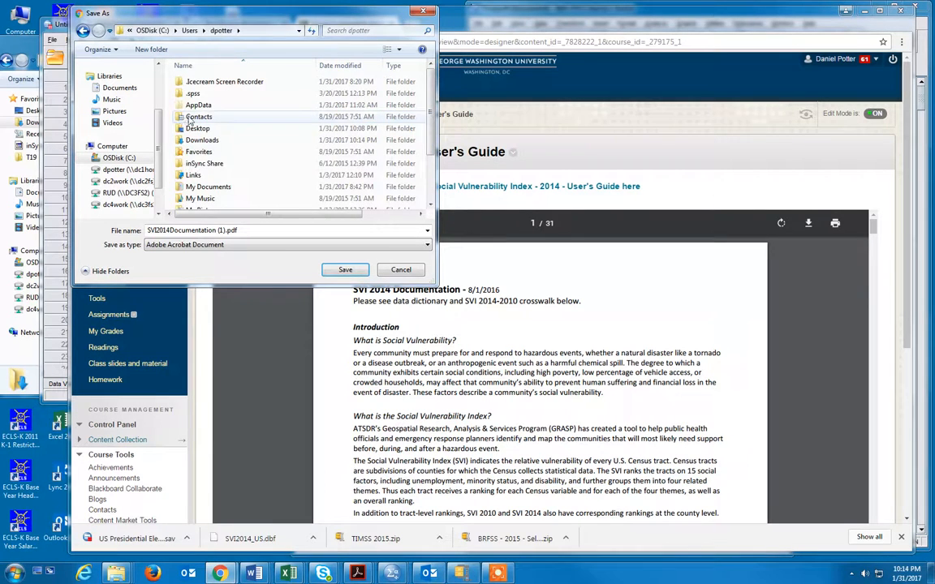
scroll(218, 164, "down", 2)
double_click(207, 192)
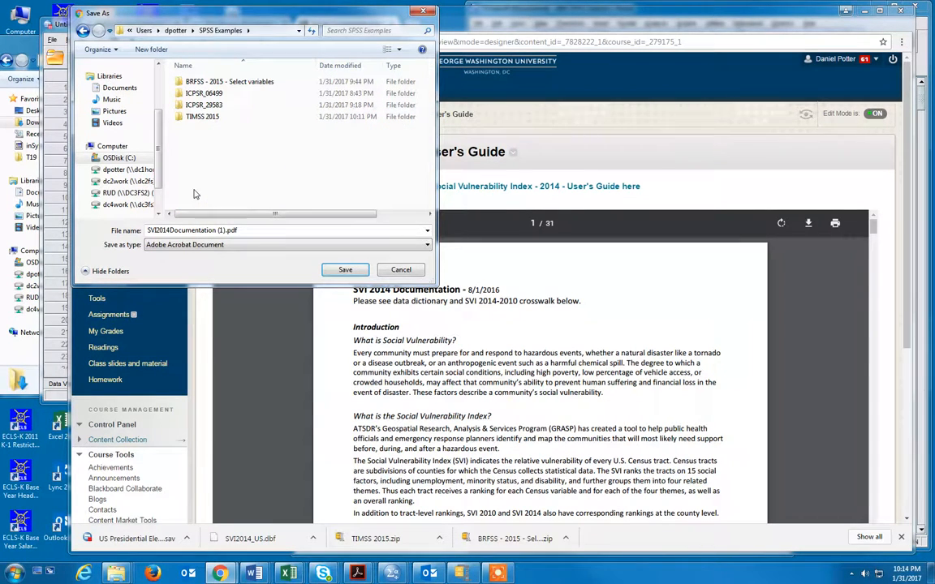
Step: Remove the "(1)" suffix from the file name and save the guide as SVI2014Documentation.pdf
left_click(284, 232)
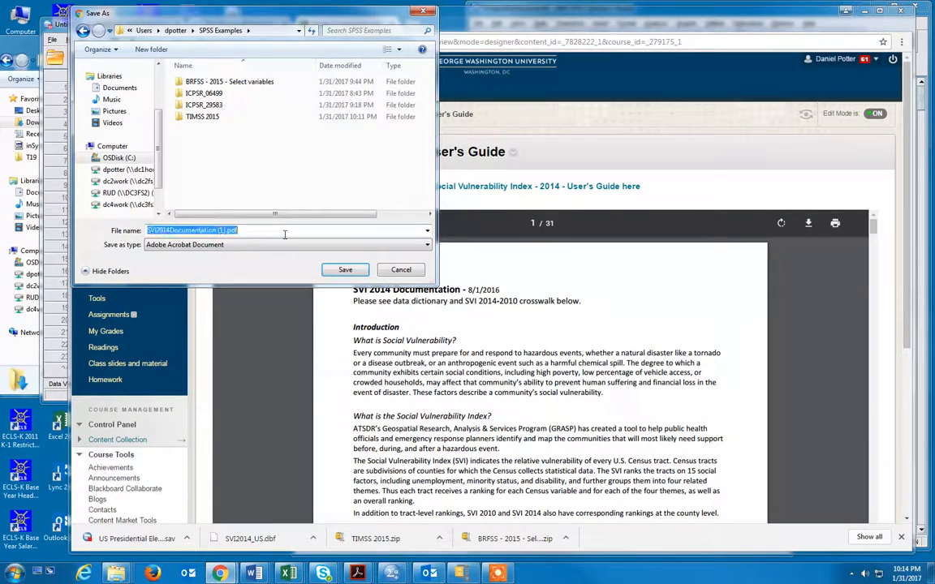
left_click(215, 232)
key("Delete")
key("Delete")
key("Delete")
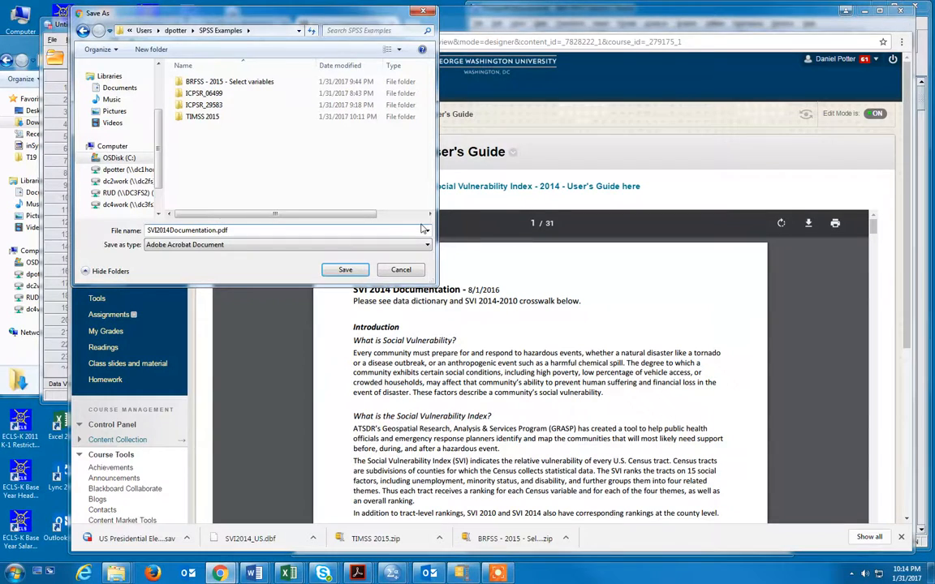
key("Return")
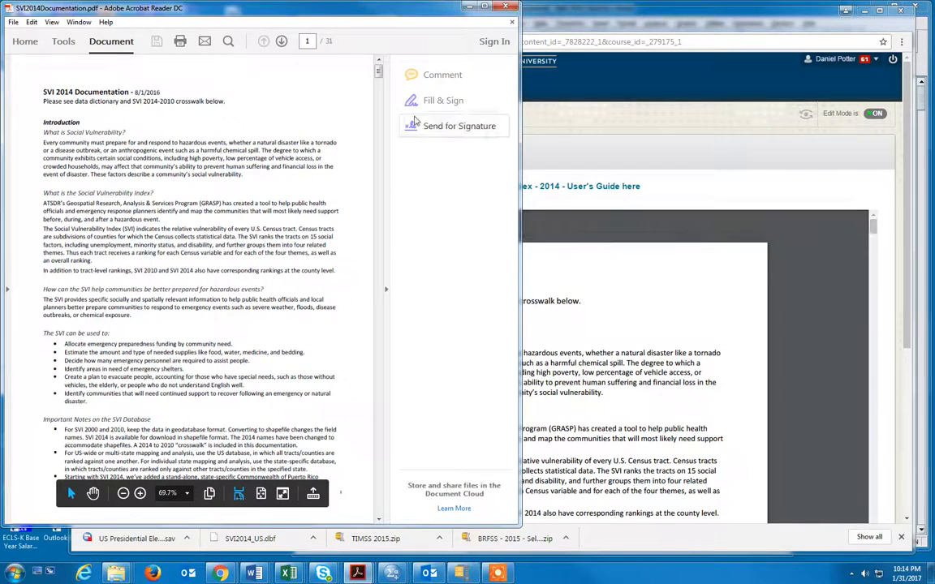
Step: In Acrobat Reader, collapse the tools pane of SVI2014Documentation.pdf and examine the data dictionary's 2014 variable names and descriptions
left_click(385, 289)
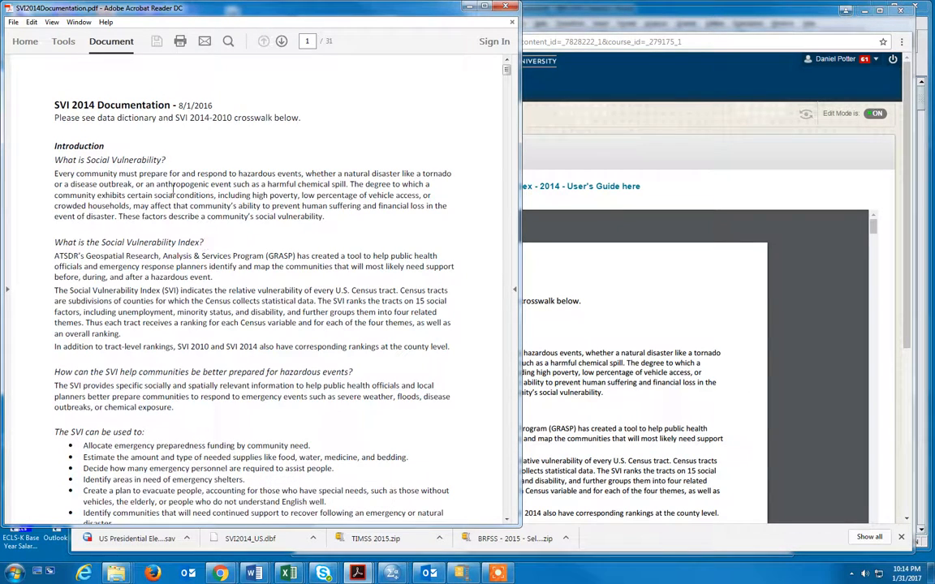
scroll(163, 225, "down", 2)
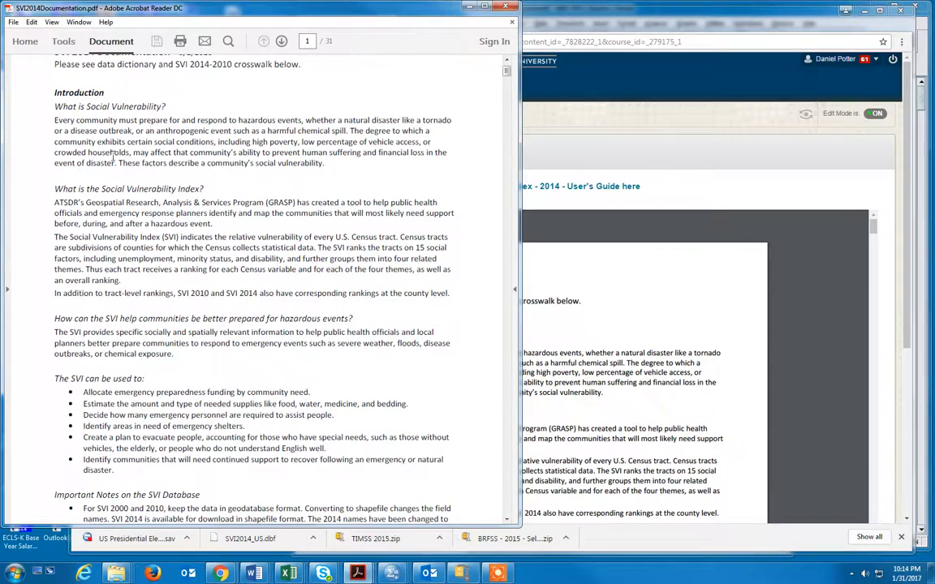
scroll(195, 346, "down", 15)
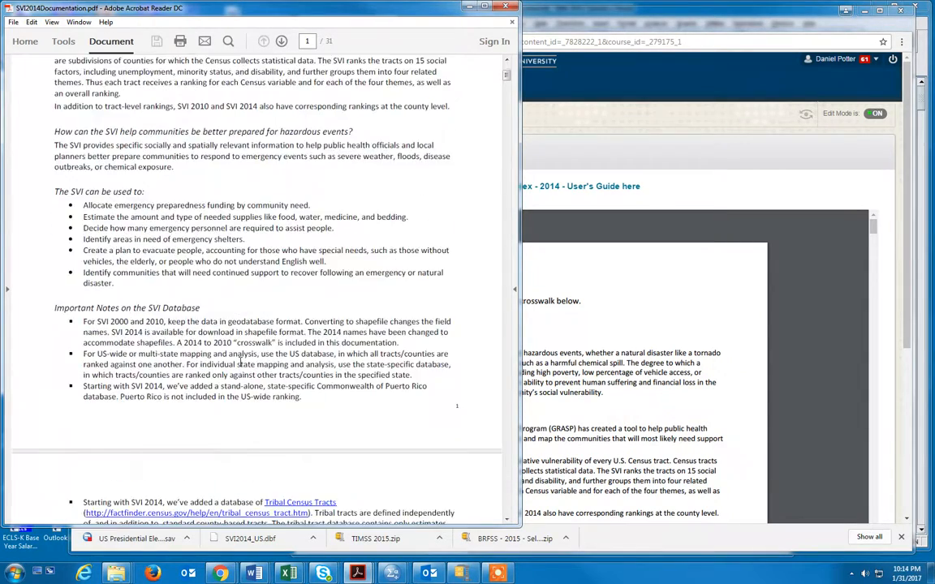
scroll(240, 362, "down", 15)
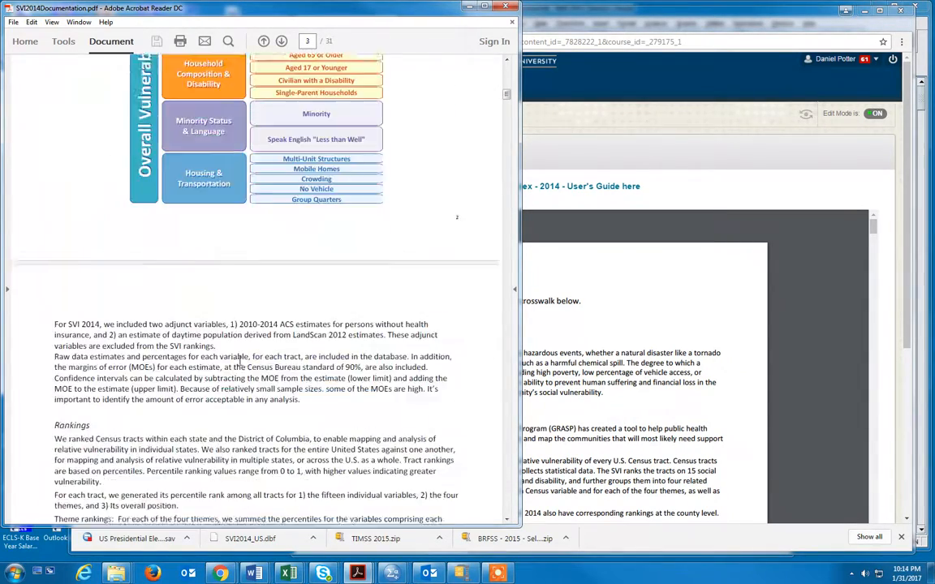
scroll(241, 366, "down", 10)
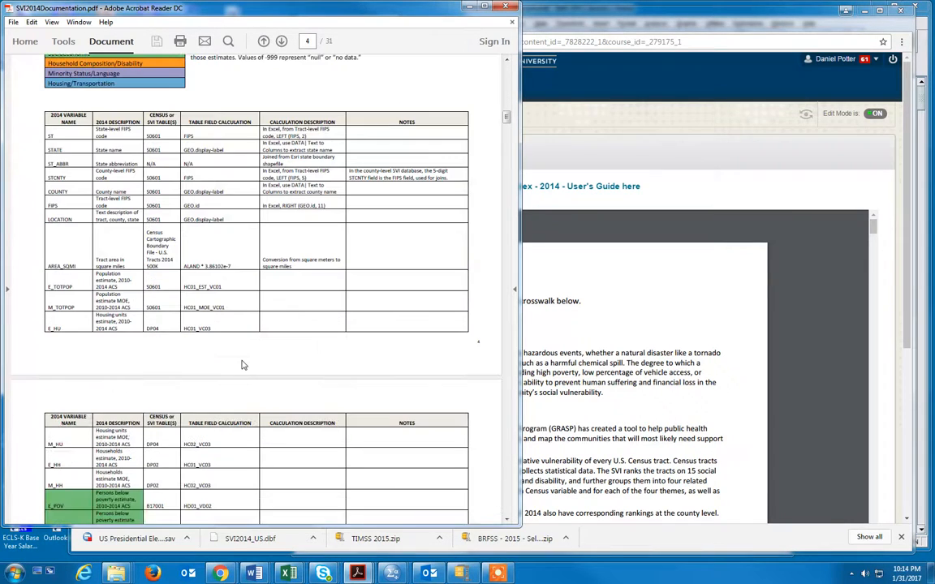
left_click_drag(57, 115, 74, 123)
left_click(65, 135)
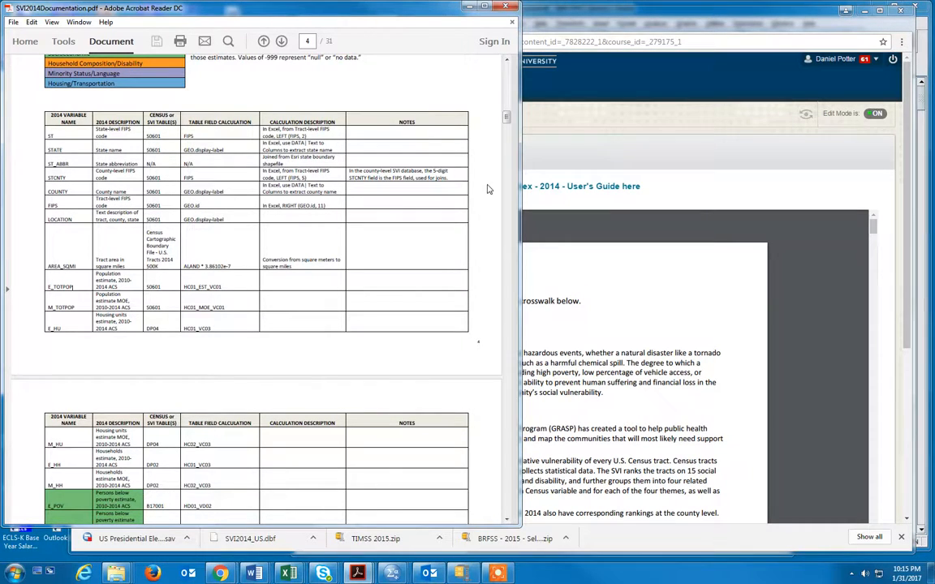
Step: Switch to the imported SPSS dataset, select the variable e_totpop and look up its matching entry, E_TOTPOP, in the PDF data dictionary
mouse_move(392, 573)
left_click(509, 521)
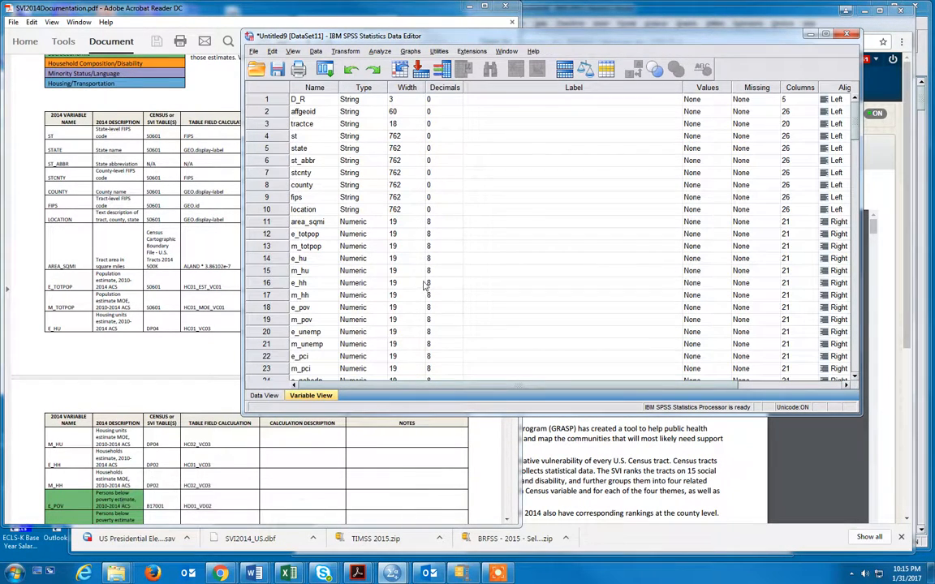
left_click(310, 235)
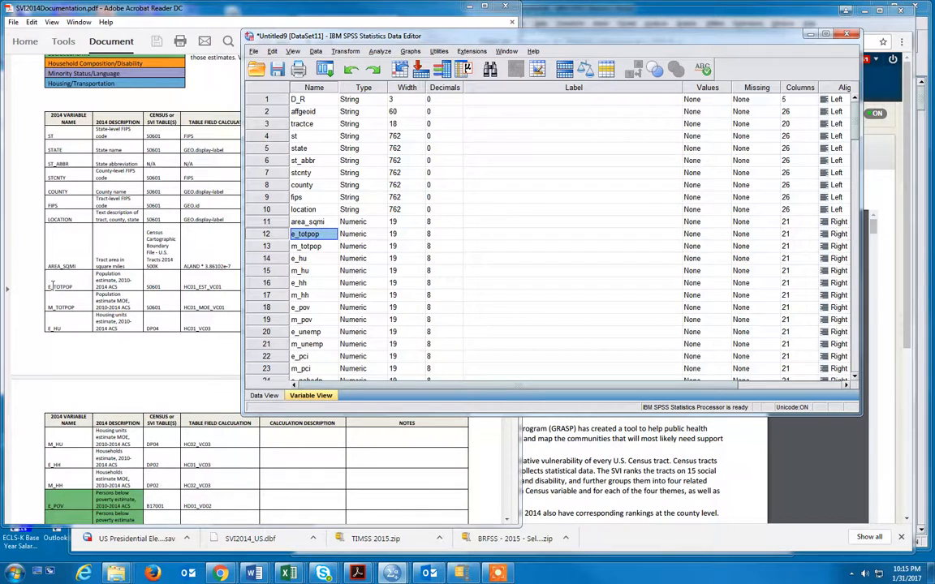
left_click_drag(46, 285, 105, 282)
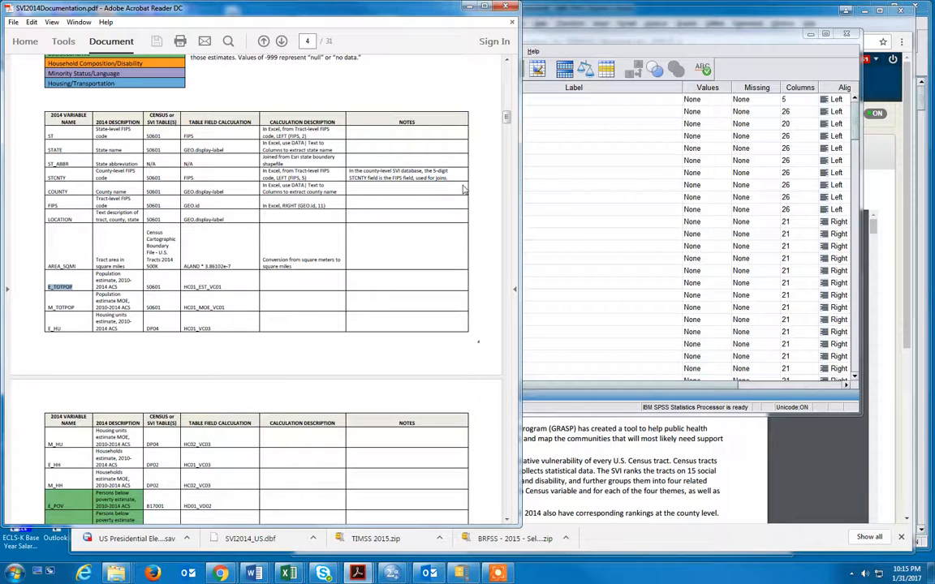
Step: Bring the SPSS dataset forward, look through its variable list and show the data values from the first column
left_click(662, 41)
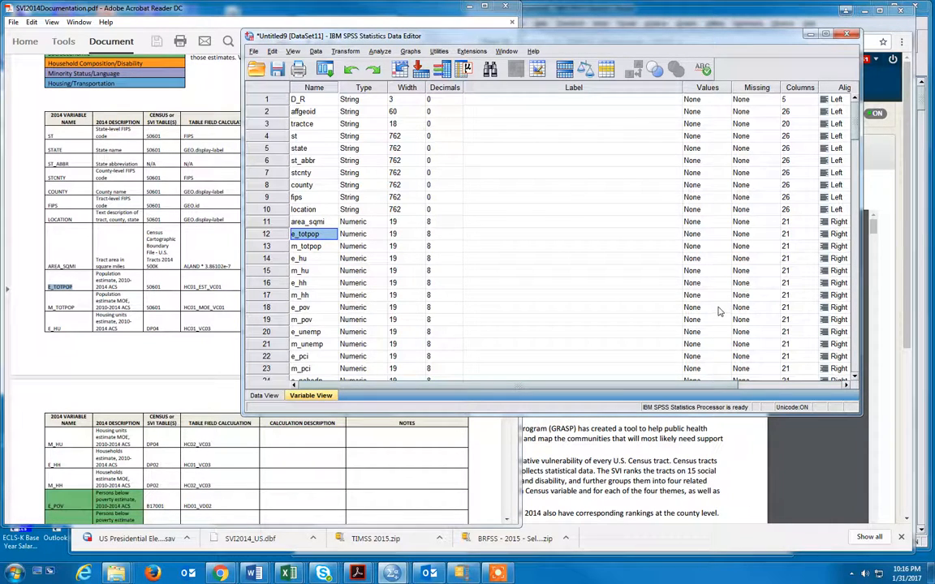
scroll(630, 307, "down", 4)
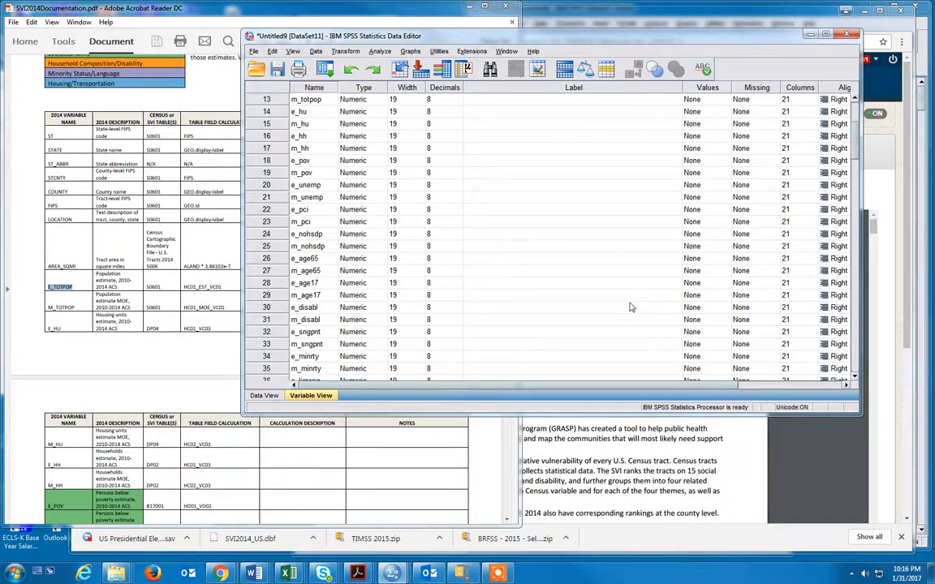
scroll(630, 307, "up", 4)
left_click(263, 396)
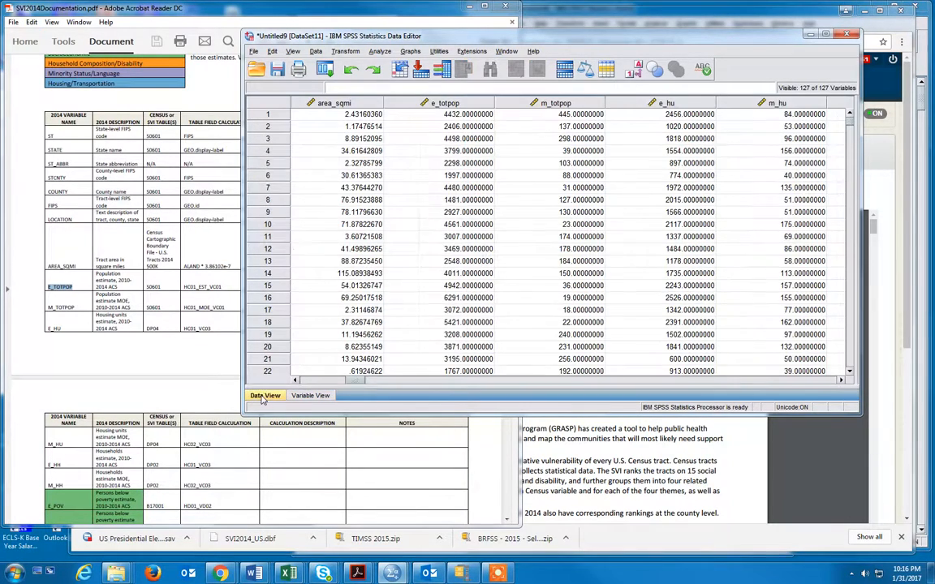
left_click(308, 382)
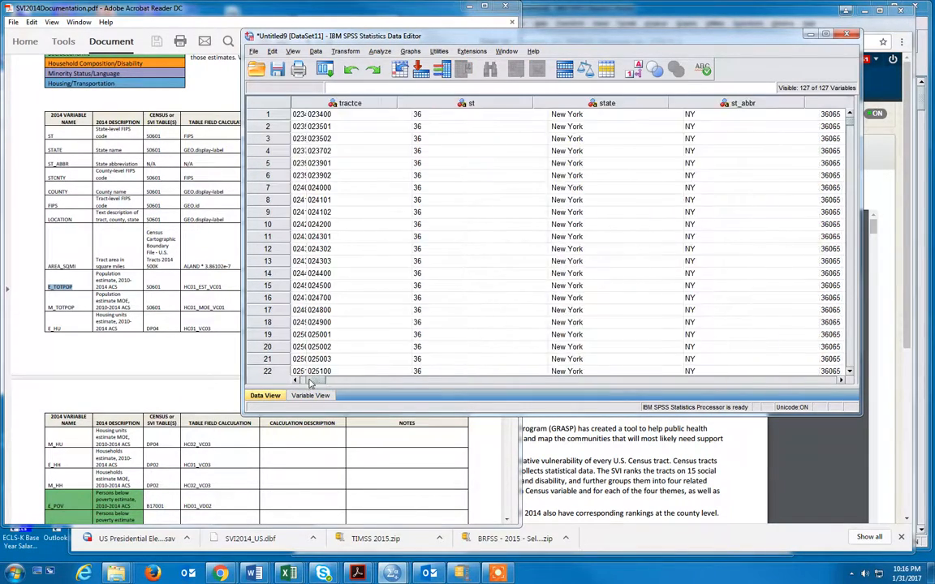
left_click(308, 381)
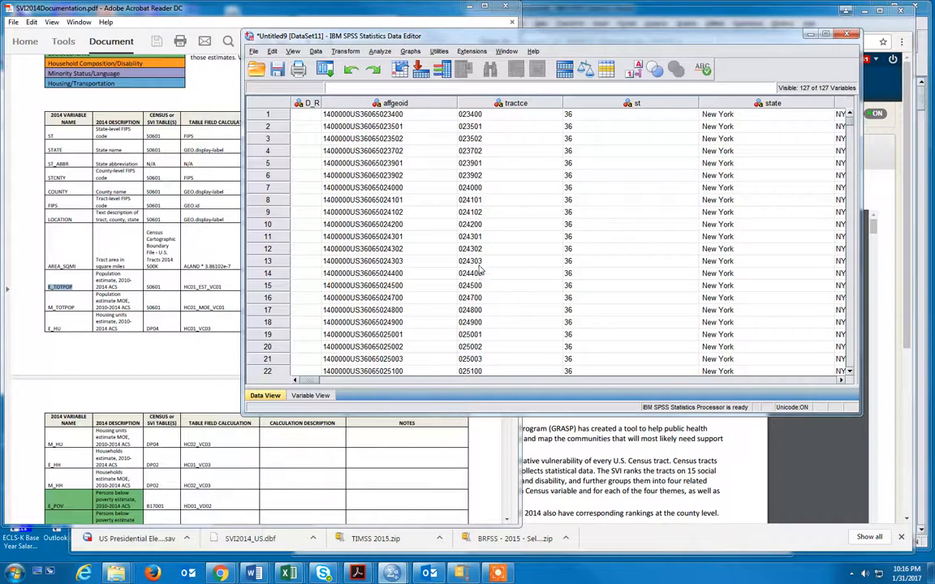
Step: Start an Add Variables merge with the external SPSS file US Presidential Election - 2016 - by FIPS.sav from SPSS Examples and continue to the variable settings
left_click(318, 52)
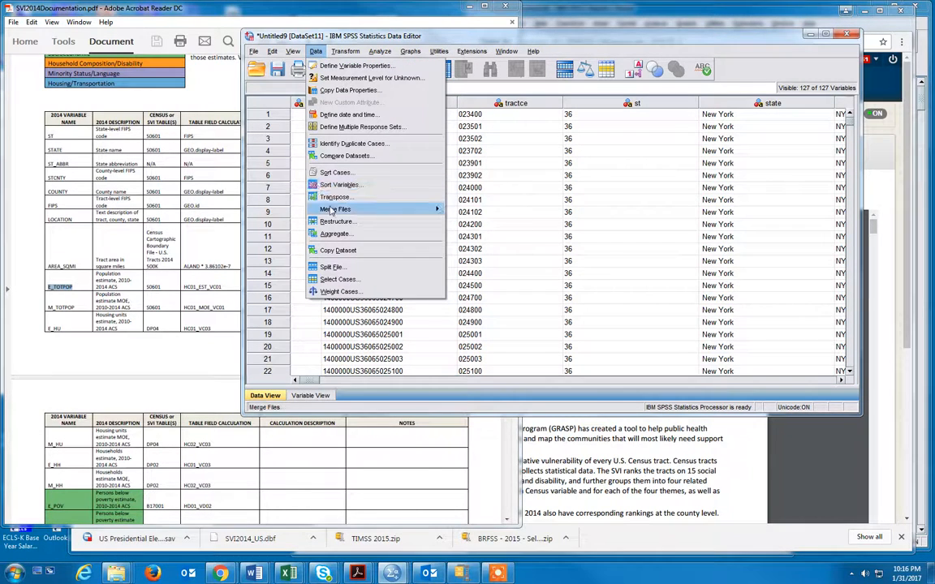
mouse_move(333, 209)
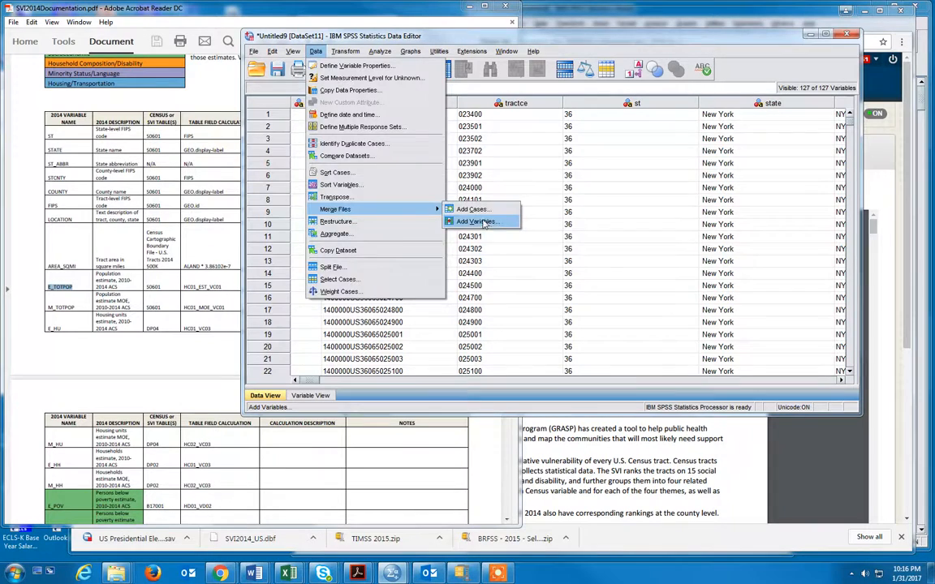
left_click(478, 222)
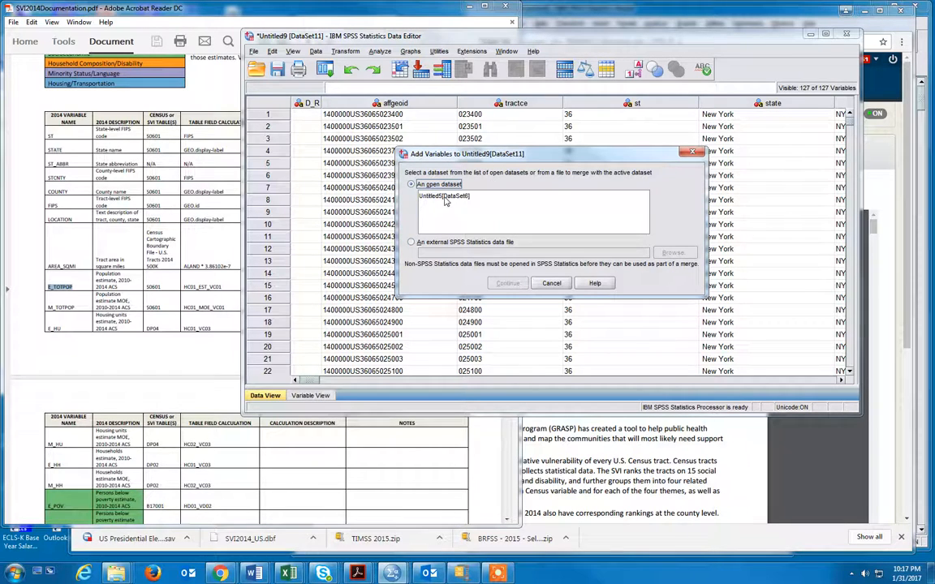
left_click(466, 243)
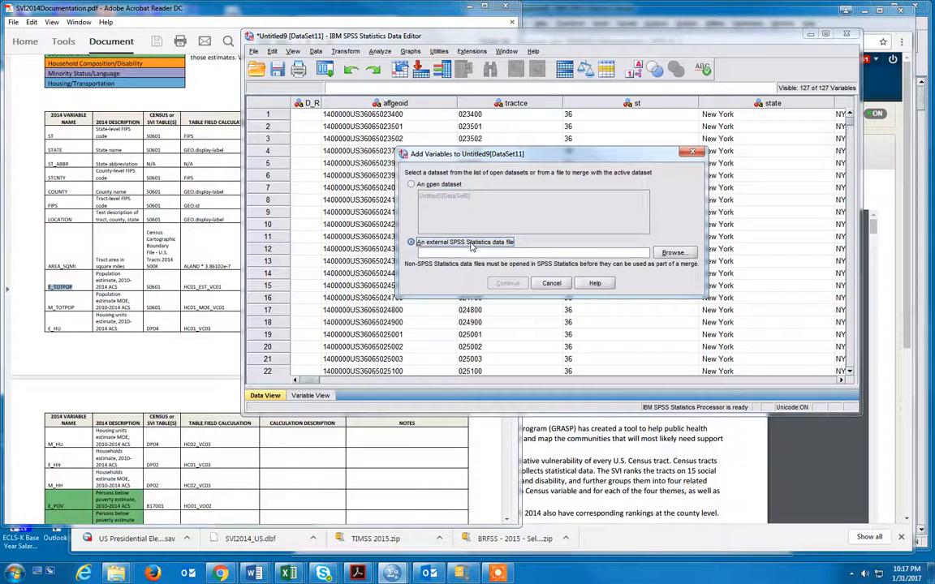
left_click(674, 253)
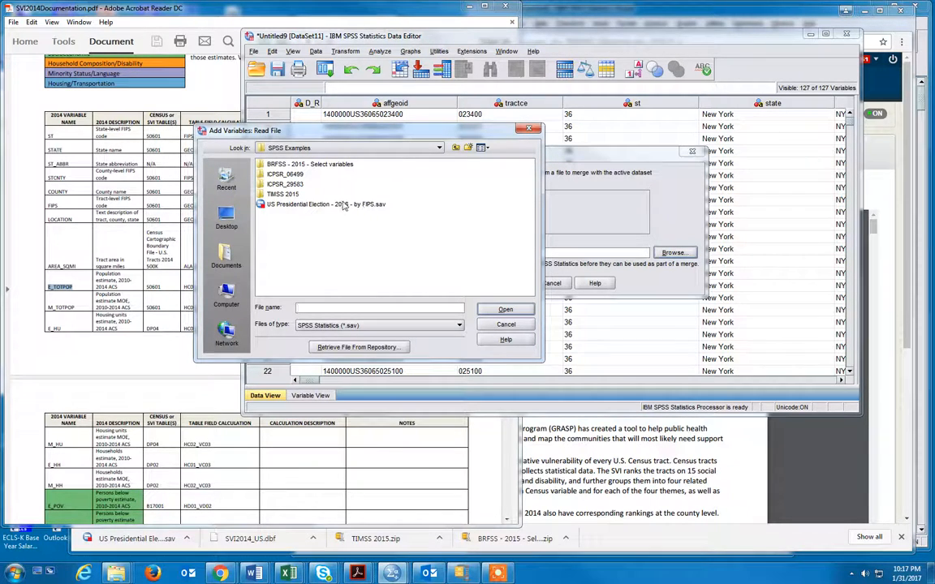
double_click(280, 204)
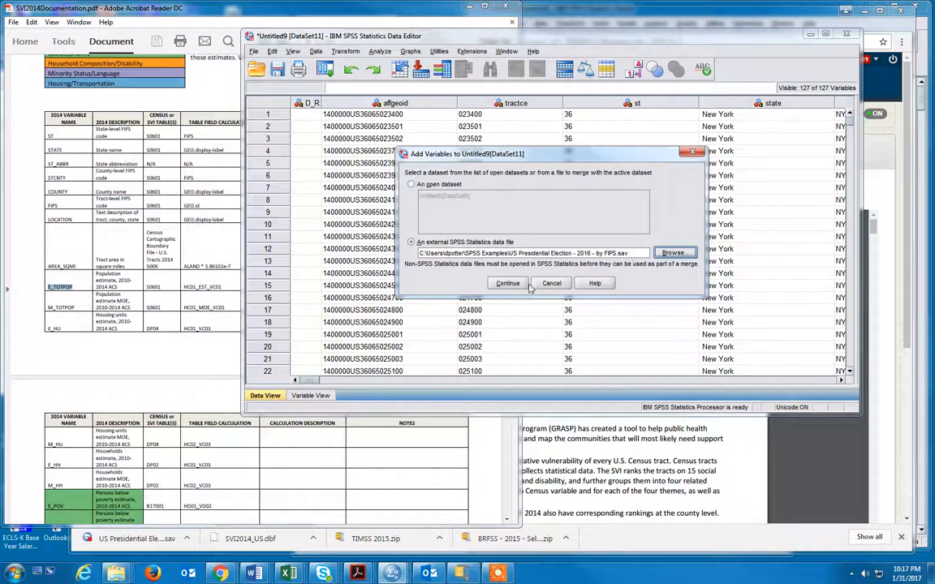
left_click(508, 283)
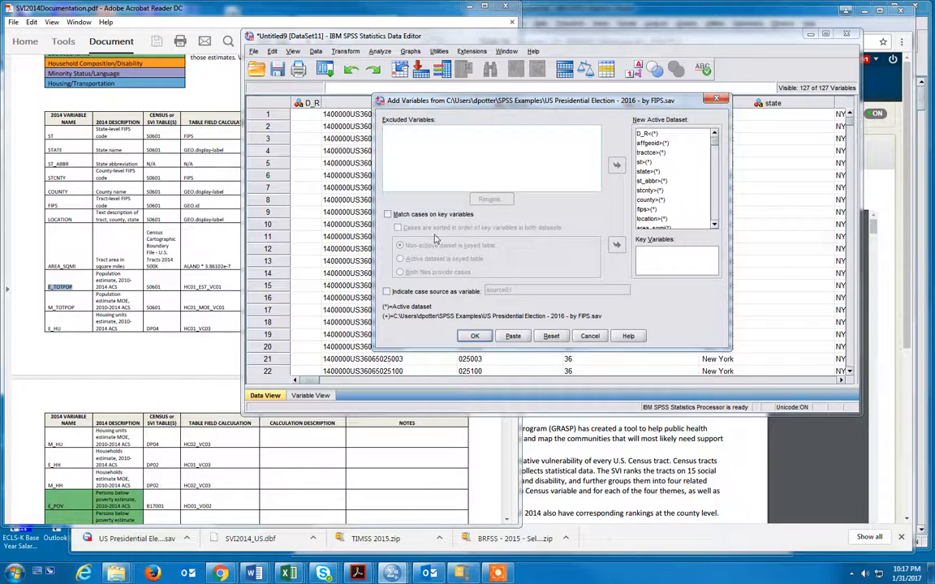